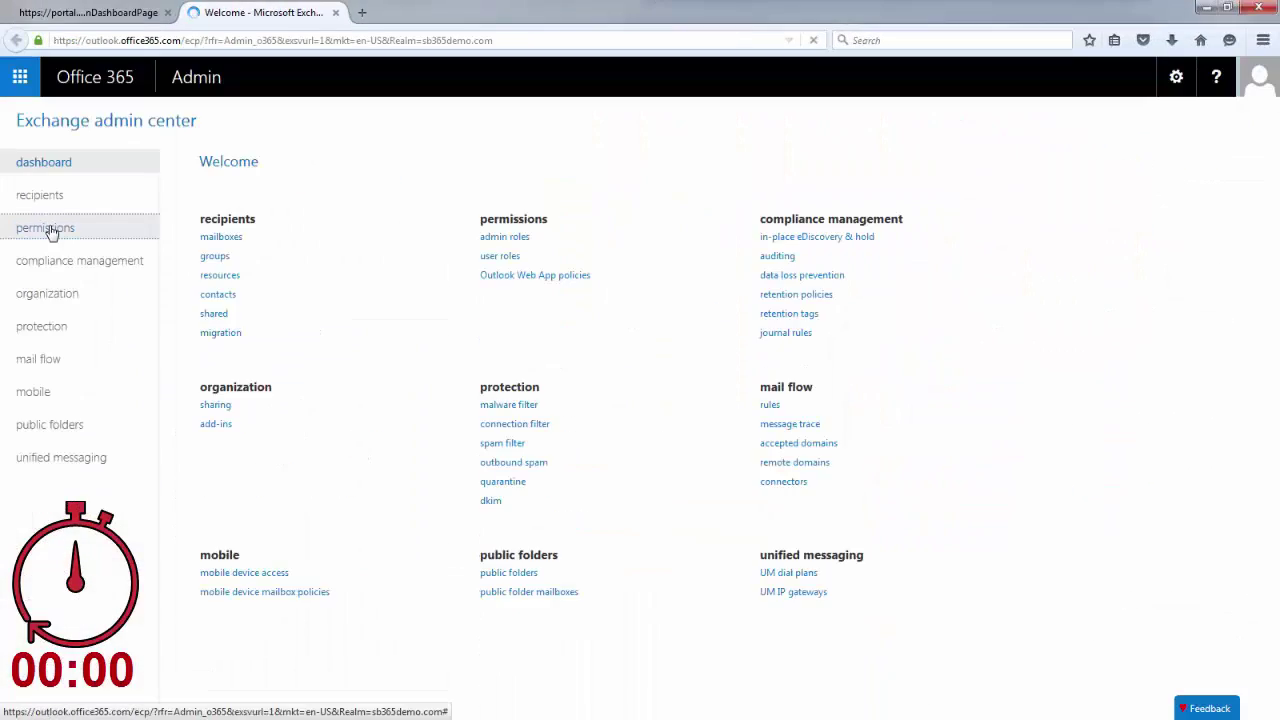
# Add the admin account to the Discovery Management role group and save.
pyautogui.click(45, 228)
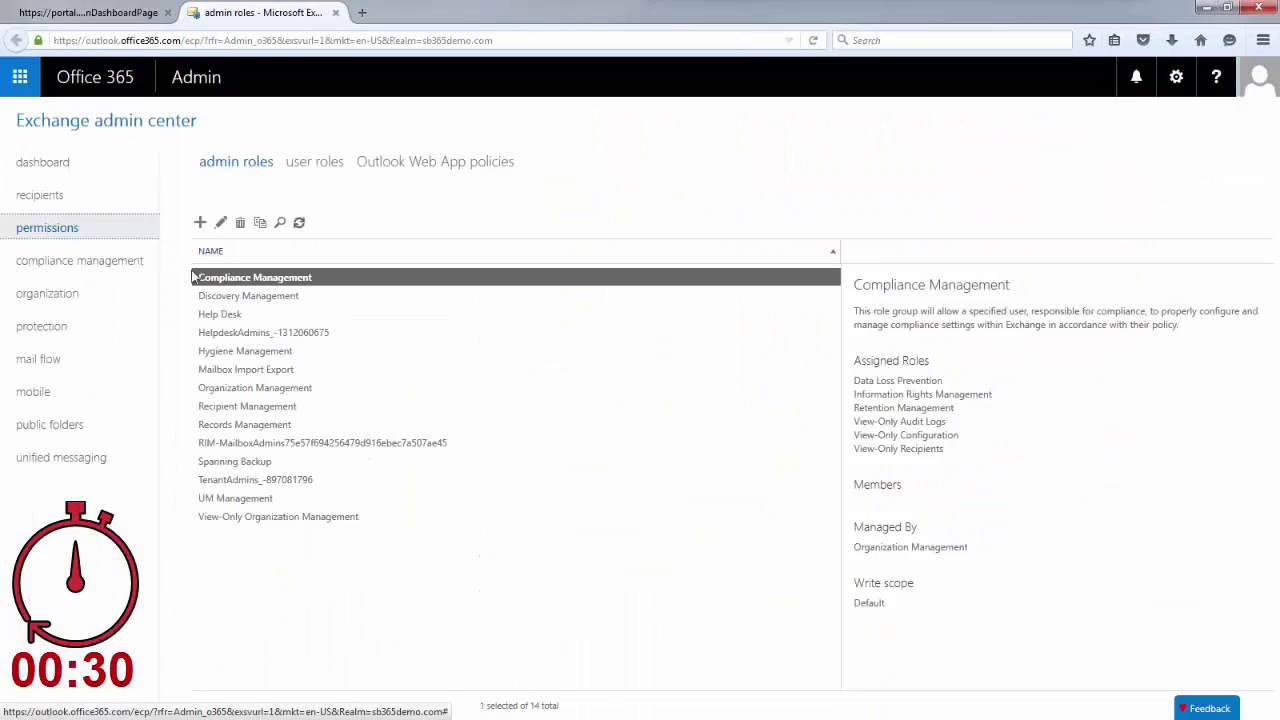
pyautogui.click(250, 295)
pyautogui.click(220, 222)
pyautogui.scroll(-5, 510, 505)
pyautogui.click(445, 484)
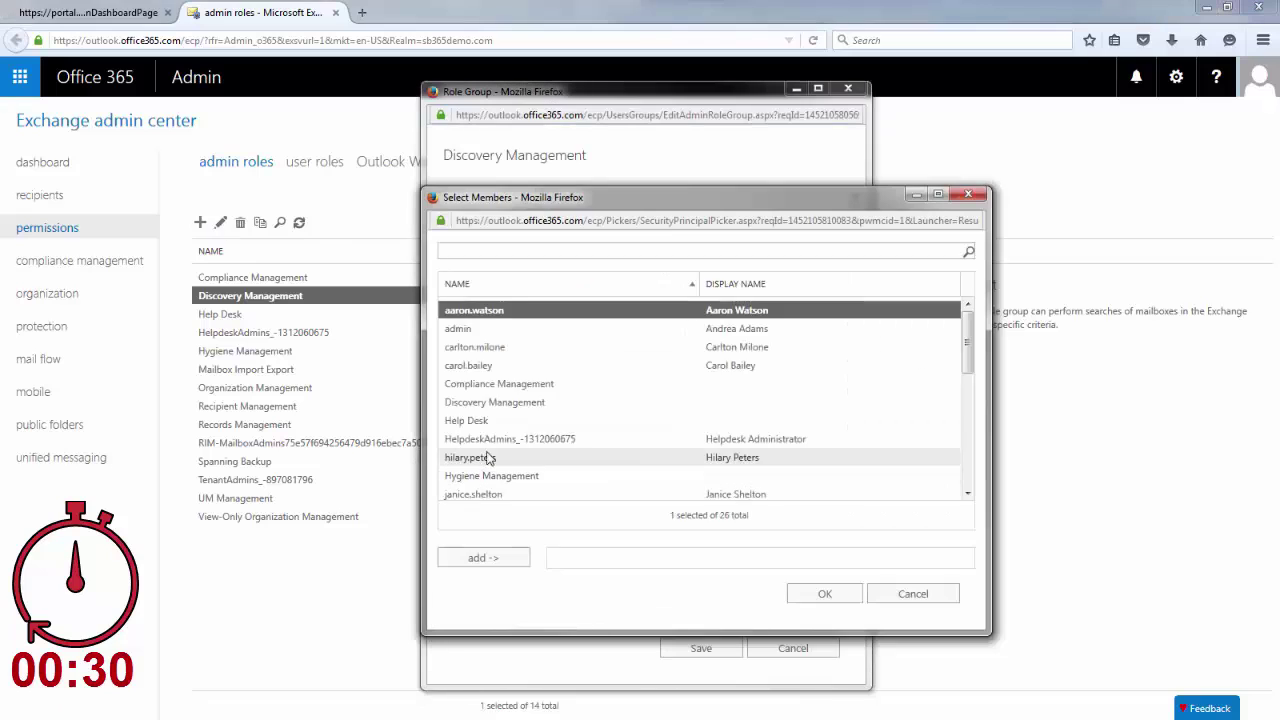
pyautogui.scroll(-1, 486, 457)
pyautogui.doubleClick(500, 329)
pyautogui.click(820, 594)
pyautogui.click(701, 648)
# Add the admin account to the Mailbox Import Export role group and save.
pyautogui.click(300, 372)
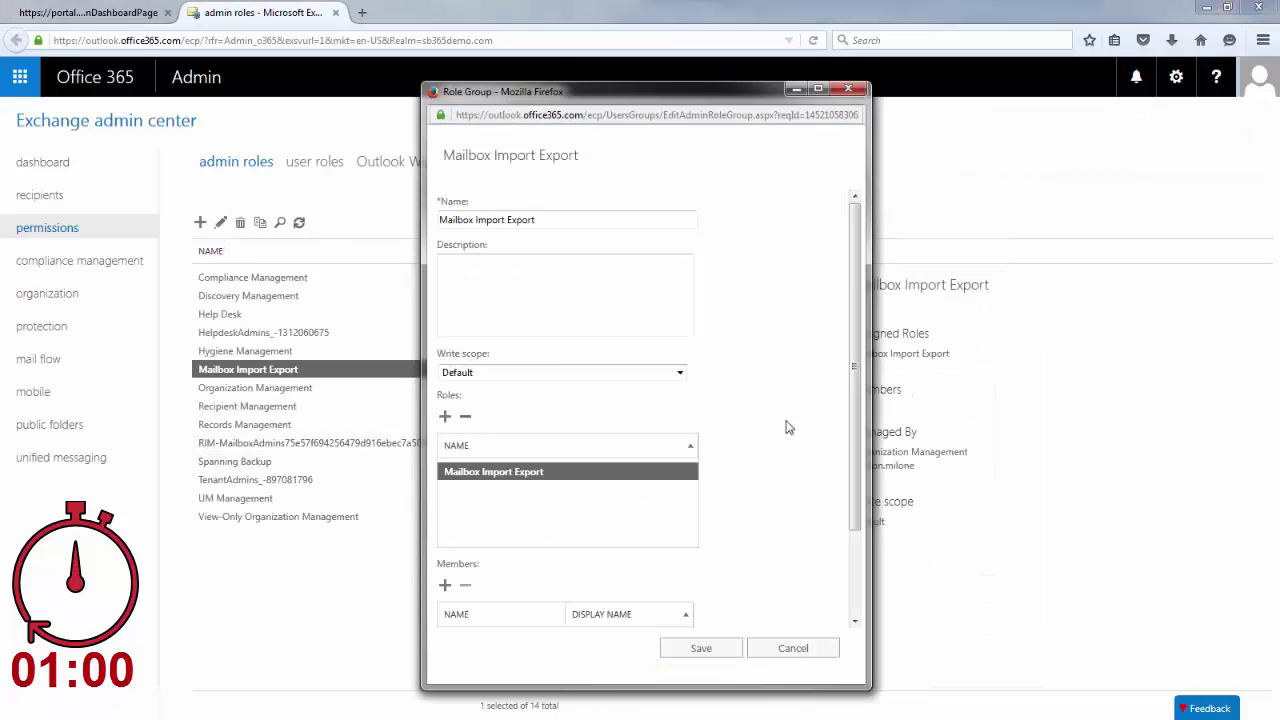
pyautogui.click(445, 484)
pyautogui.doubleClick(500, 329)
pyautogui.click(820, 591)
pyautogui.click(704, 648)
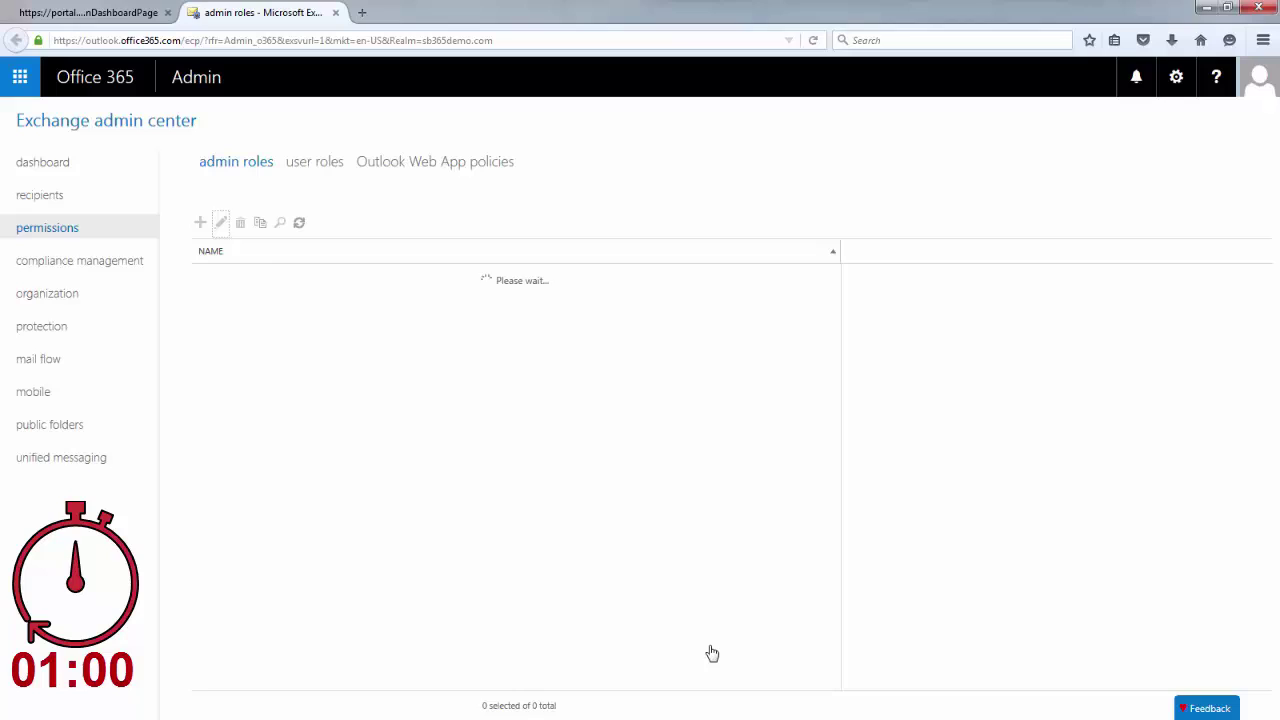
# Create an eDiscovery search named 'Secret email content' covering the user's mailbox.
pyautogui.click(90, 262)
pyautogui.click(200, 306)
pyautogui.write('Secret email content')
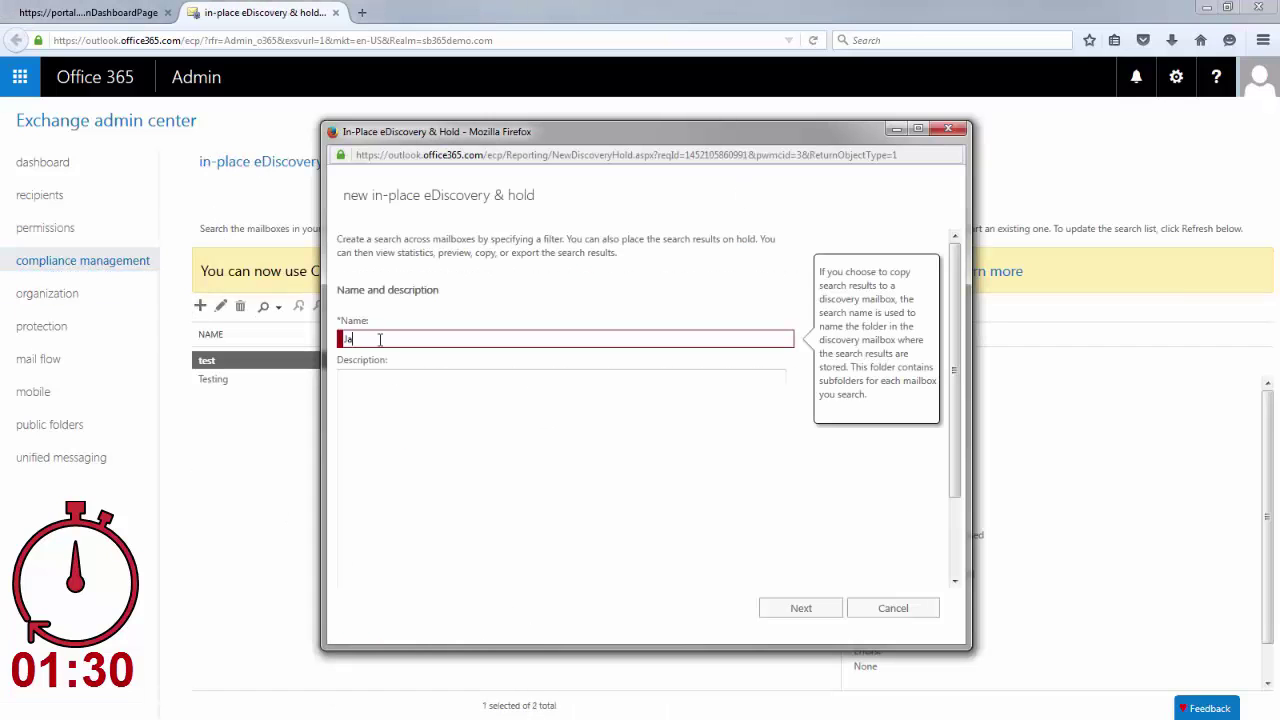
pyautogui.click(801, 608)
pyautogui.click(345, 308)
pyautogui.doubleClick(521, 408)
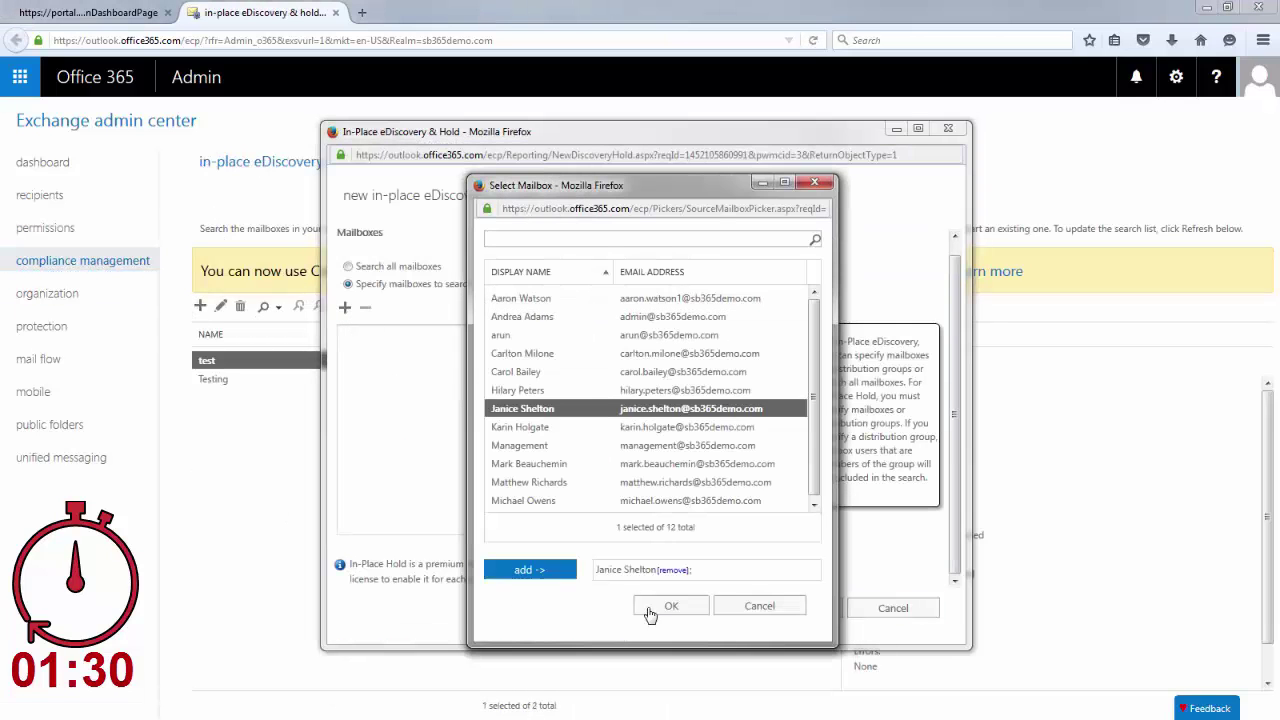
pyautogui.click(671, 605)
pyautogui.click(801, 608)
# Filter the search by keyword 'business' and a date range, place results on hold, and finish.
pyautogui.click(348, 283)
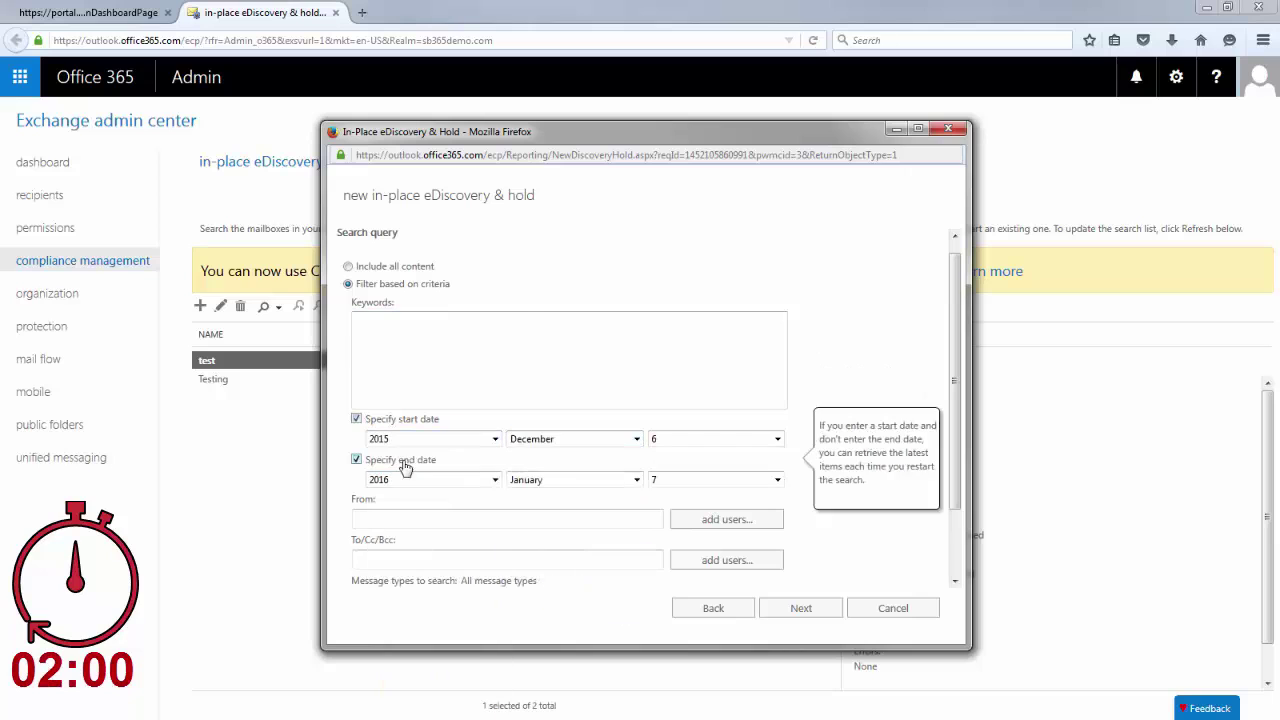
pyautogui.click(403, 461)
pyautogui.click(801, 608)
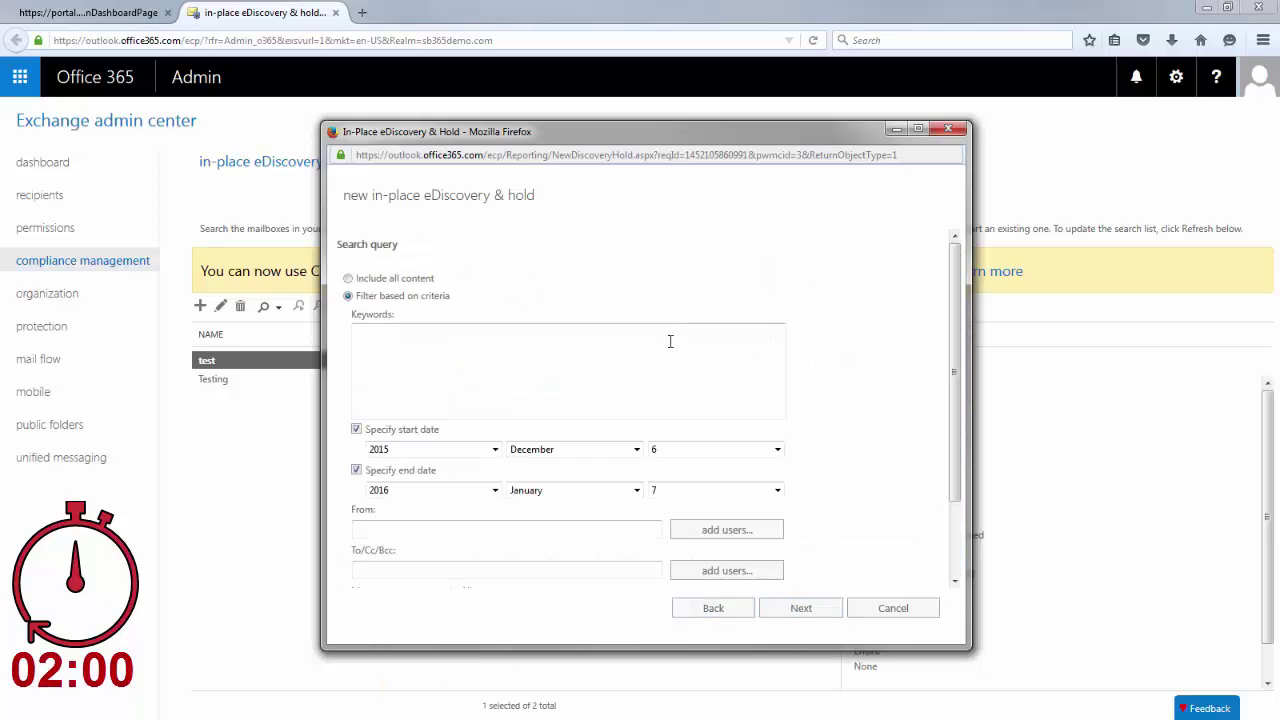
pyautogui.write('business')
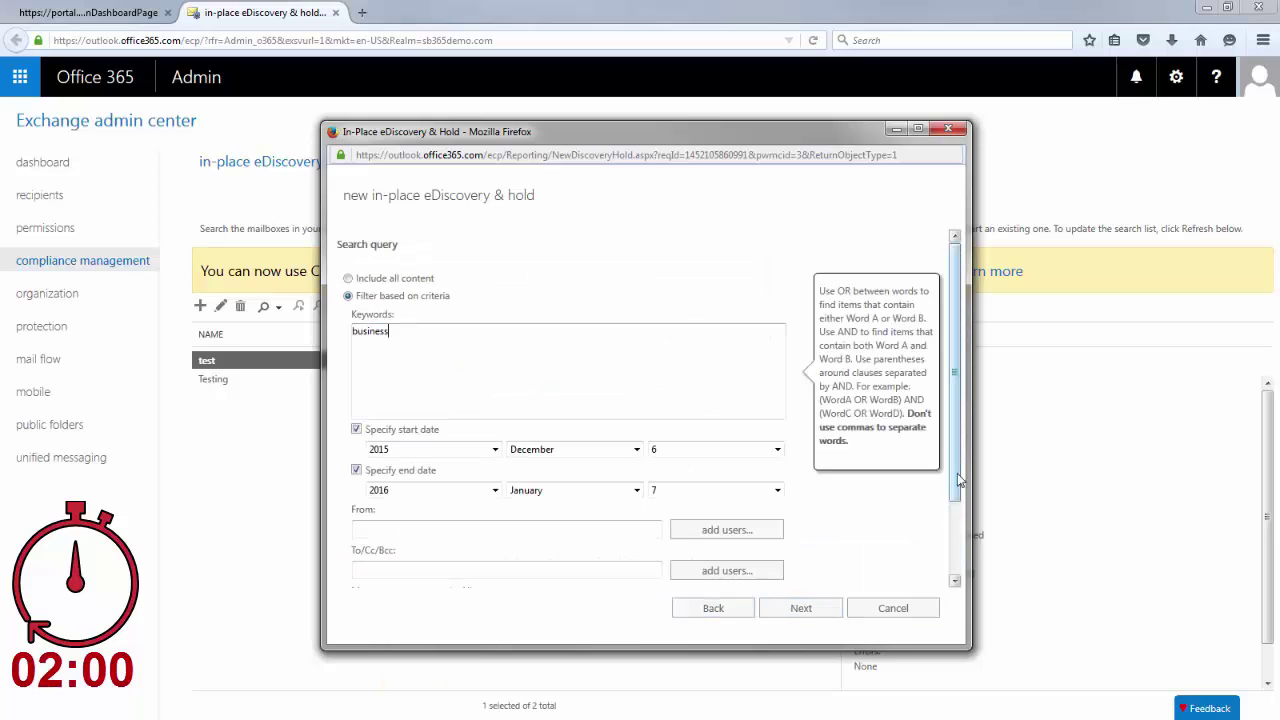
pyautogui.click(801, 608)
pyautogui.click(341, 276)
pyautogui.click(798, 608)
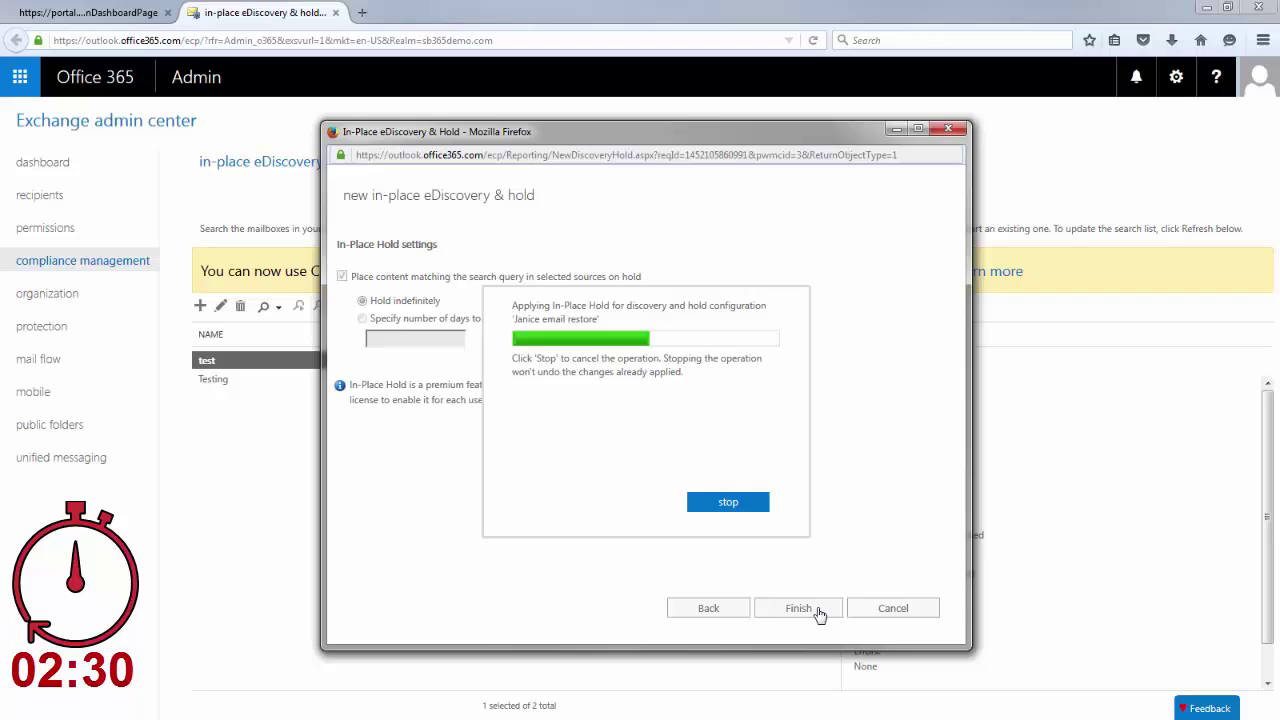
# Start Export to PST for the held search, reopening it in Firefox.
pyautogui.click(338, 305)
pyautogui.press('Escape')
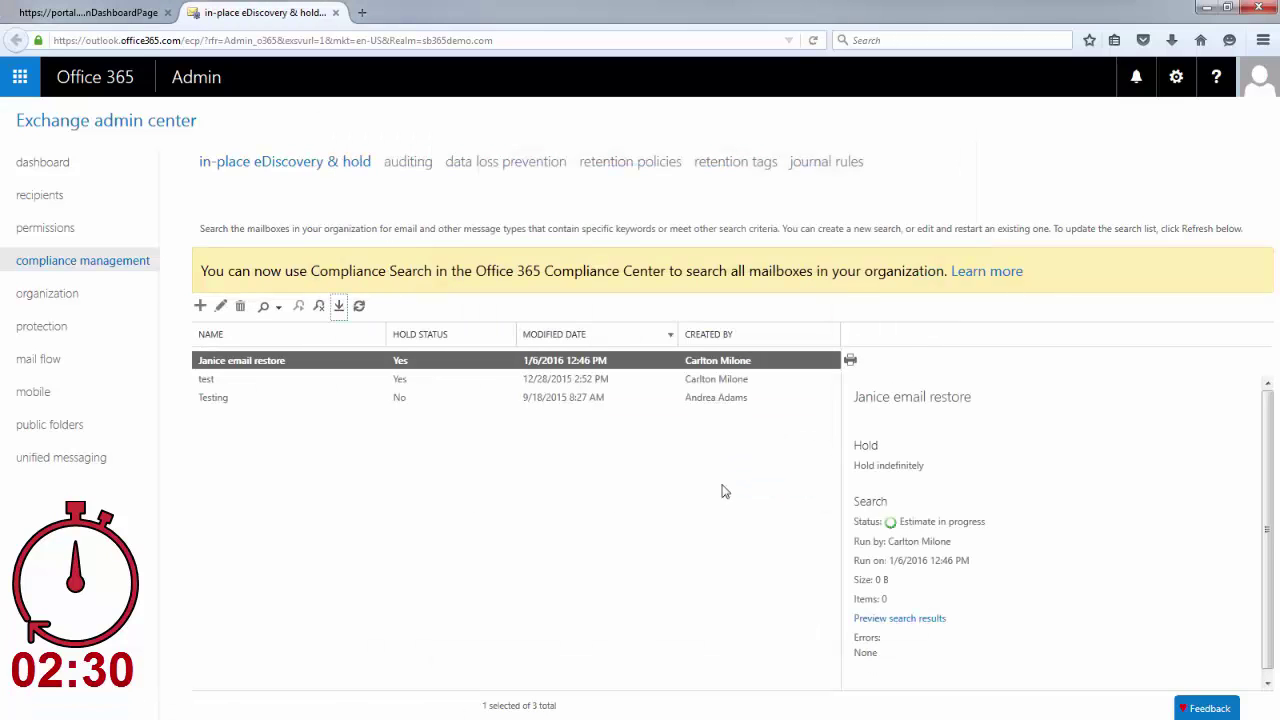
pyautogui.click(362, 12)
pyautogui.write('firefox')
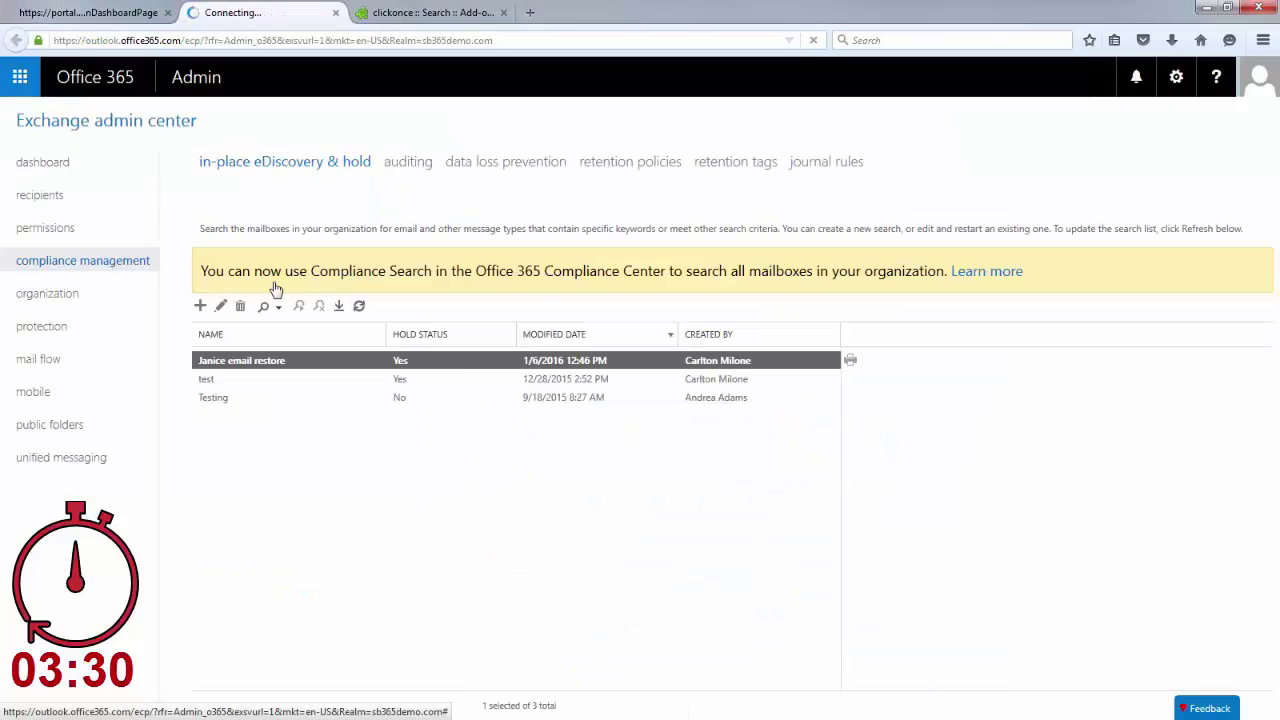
# Launch the PST export into a new C: folder named 'Janice Email Restore'.
pyautogui.click(338, 305)
pyautogui.click(797, 356)
pyautogui.click(565, 466)
pyautogui.write('Jan')
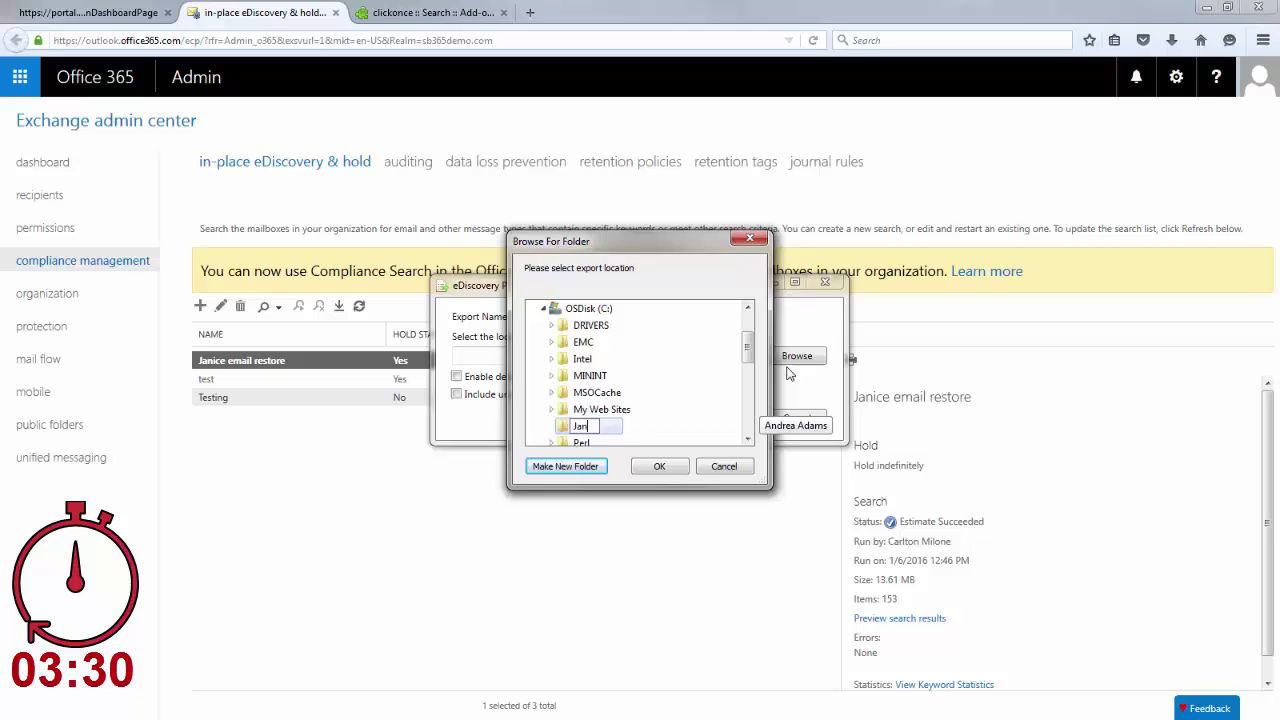
pyautogui.write('ice Email Restore')
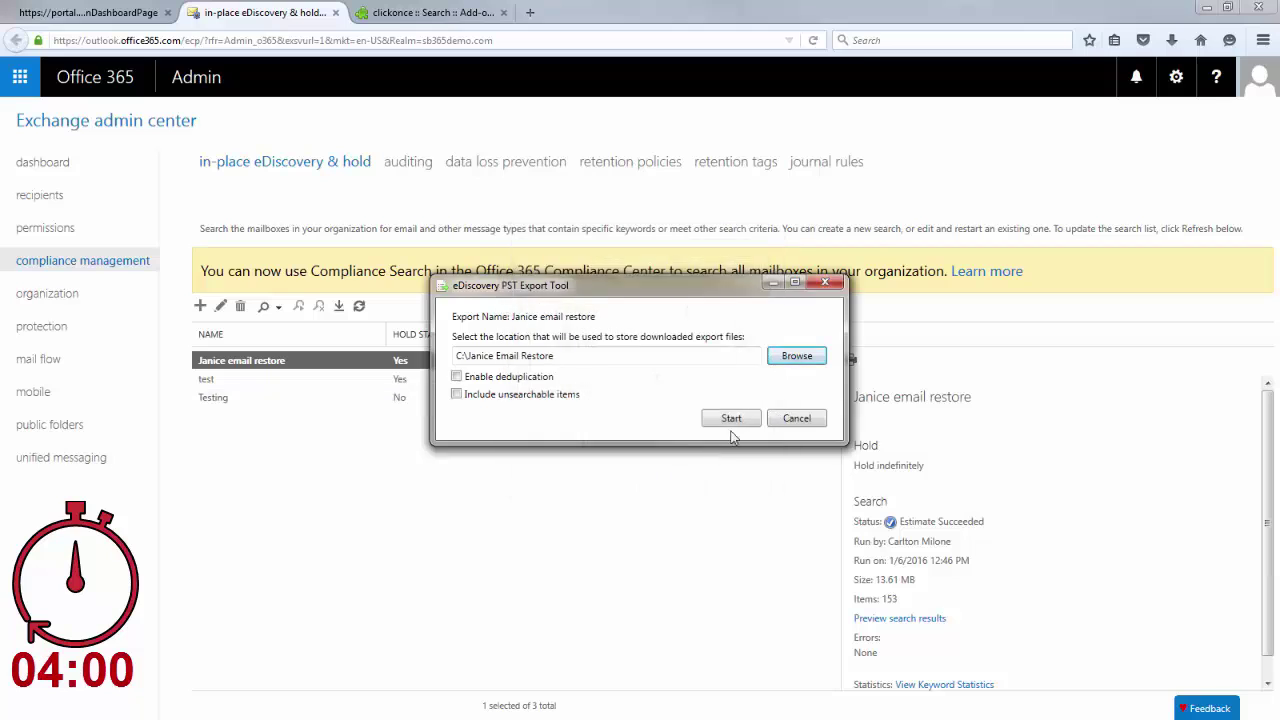
pyautogui.click(723, 417)
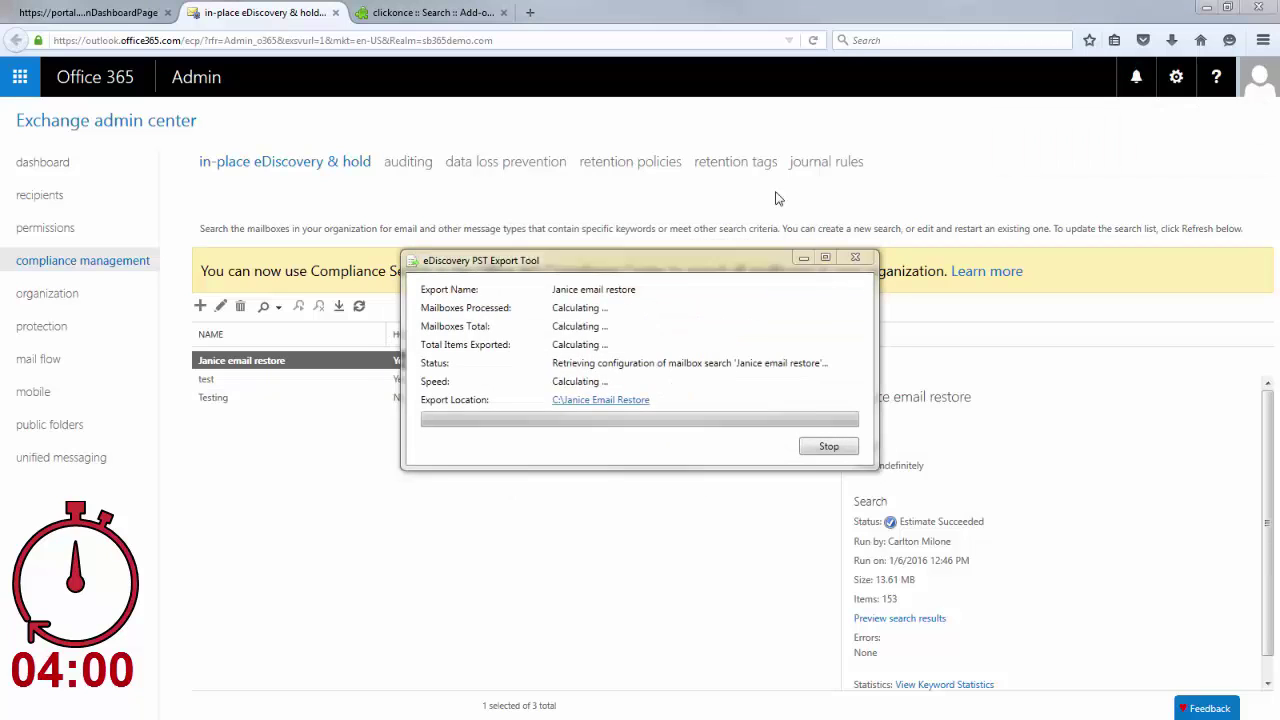
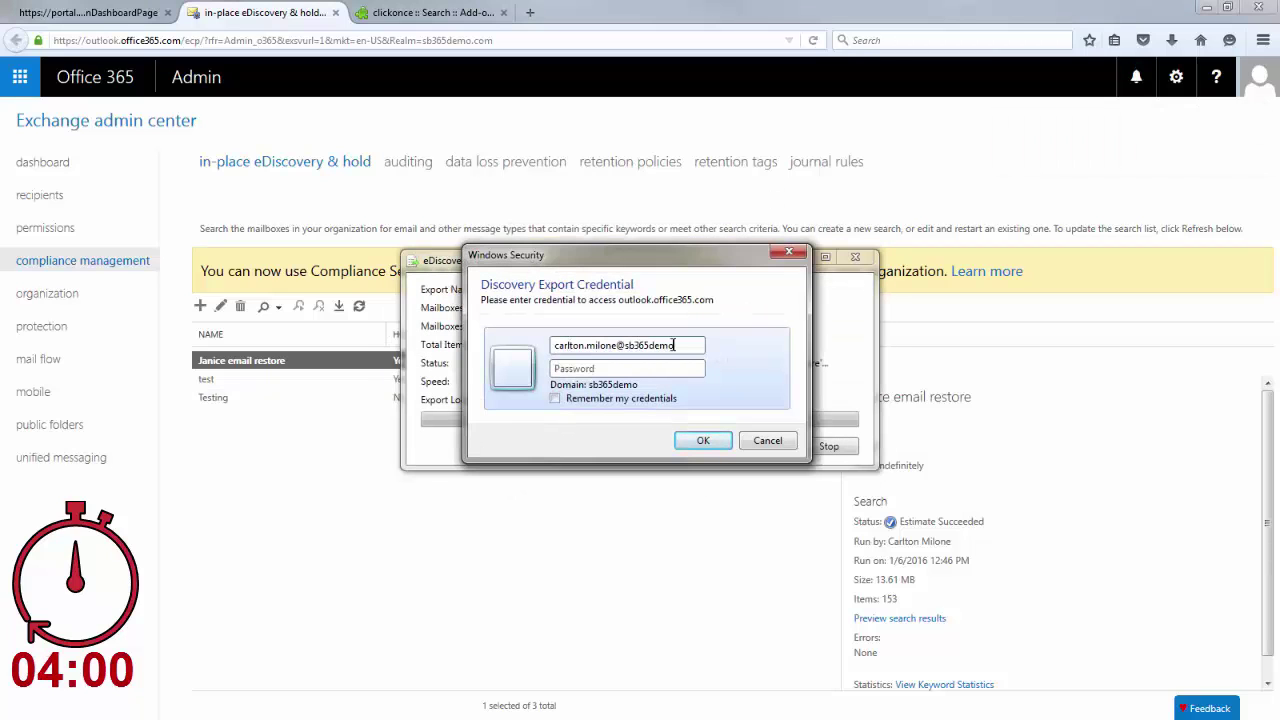
# Enter the admin account's user name and password to run the export.
pyautogui.press('Tab')
pyautogui.write('********')
pyautogui.press('Return')
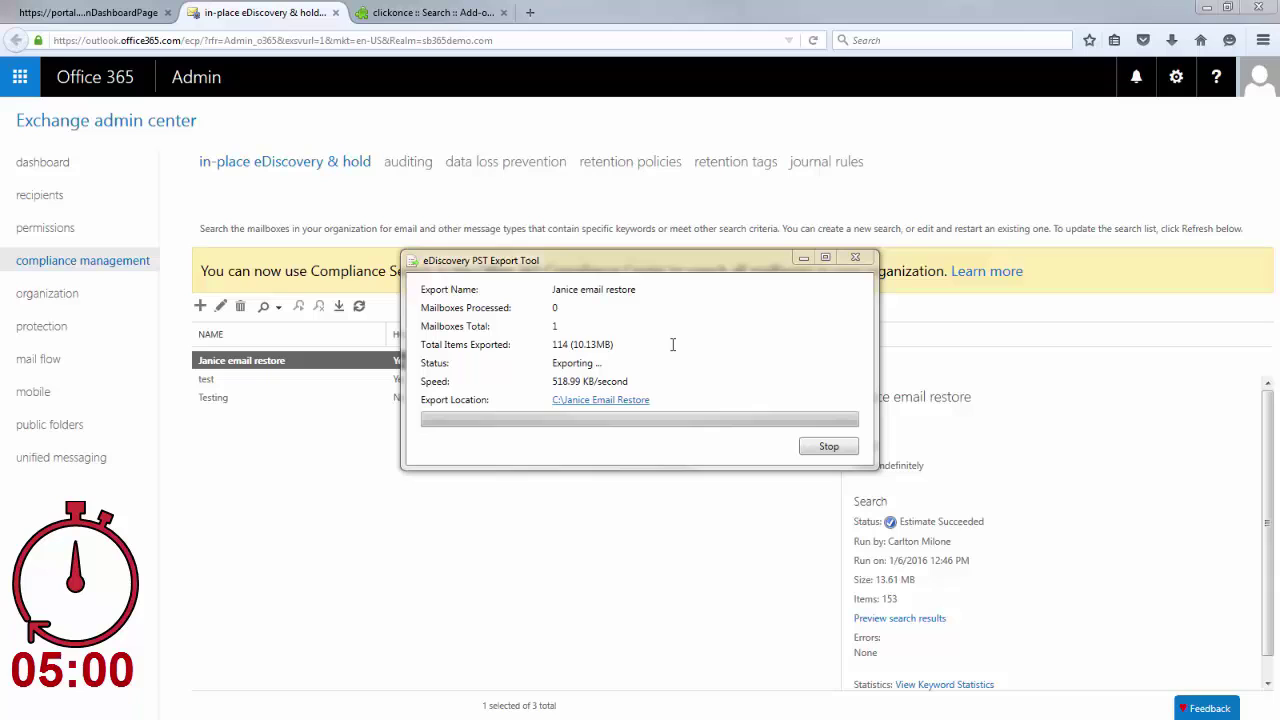
# Copy the secure storage account key and Email PST upload URL into notes.
pyautogui.click(824, 452)
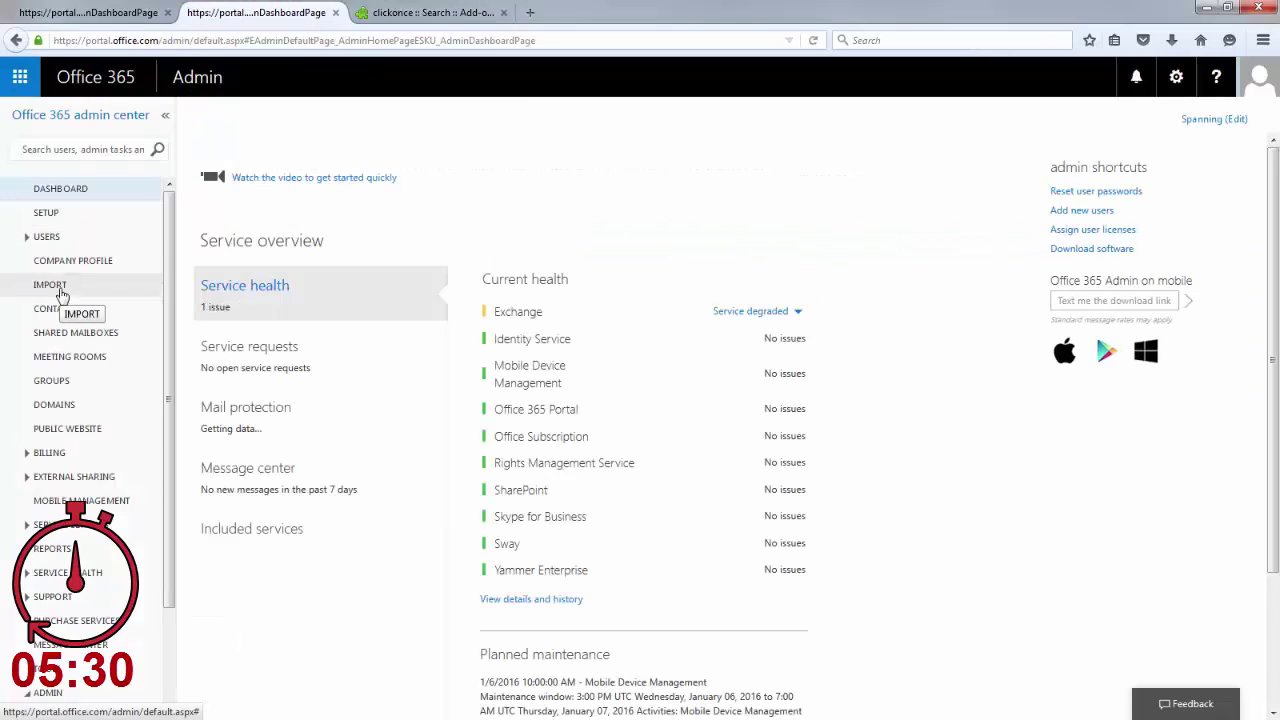
pyautogui.click(52, 288)
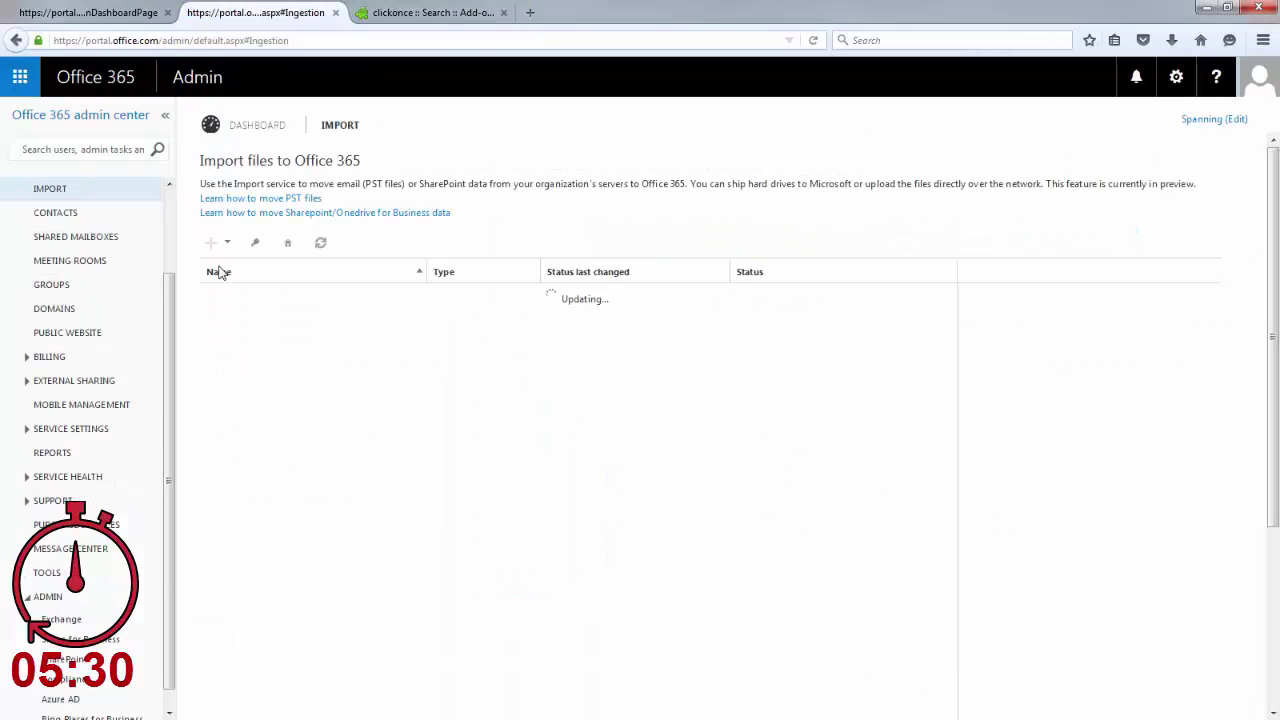
pyautogui.click(254, 244)
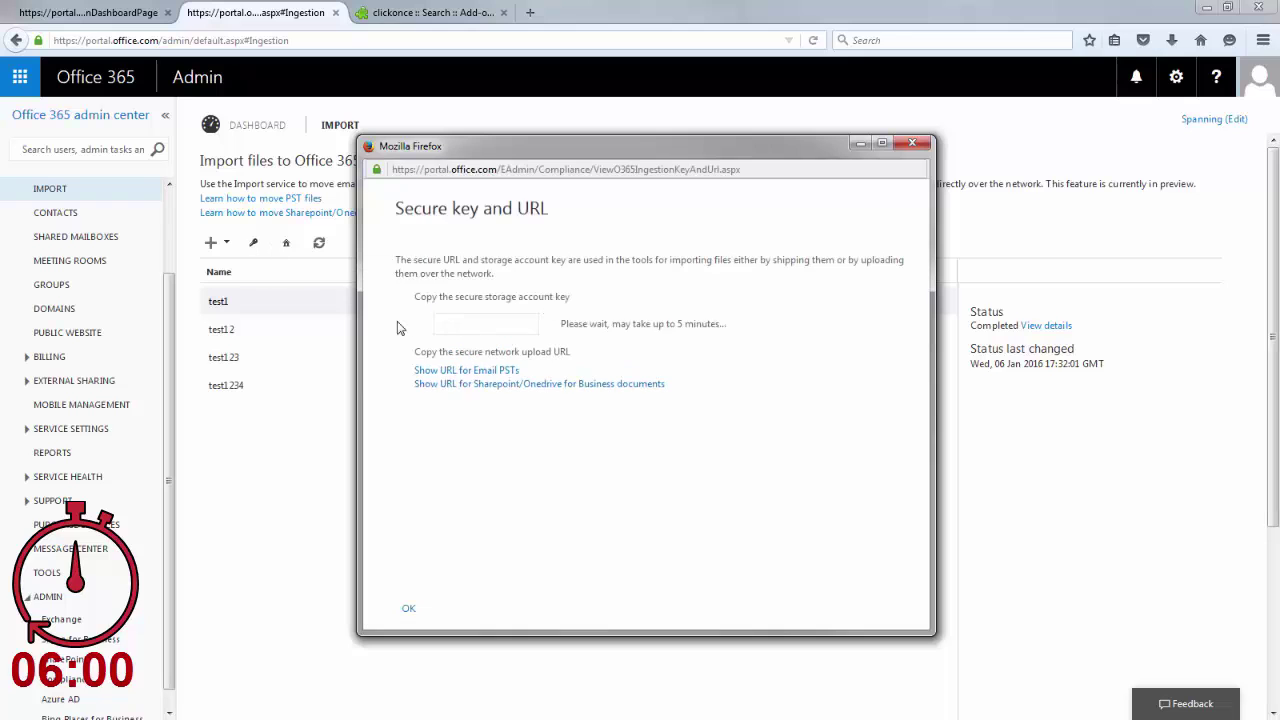
pyautogui.hotkey('alt', 'Tab')
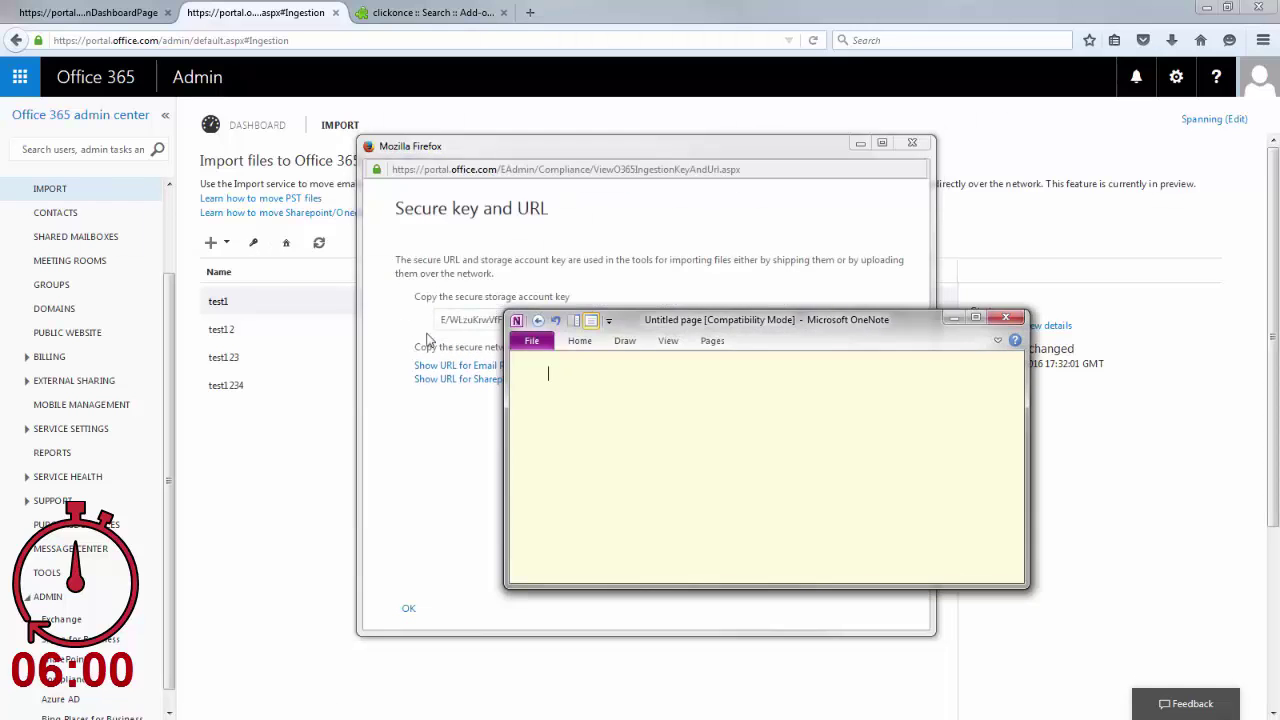
pyautogui.hotkey('alt', 'Tab')
pyautogui.click(466, 365)
pyautogui.hotkey('ctrl', 'c')
pyautogui.hotkey('alt', 'Tab')
pyautogui.hotkey('ctrl', 'v')
pyautogui.hotkey('alt', 'Tab')
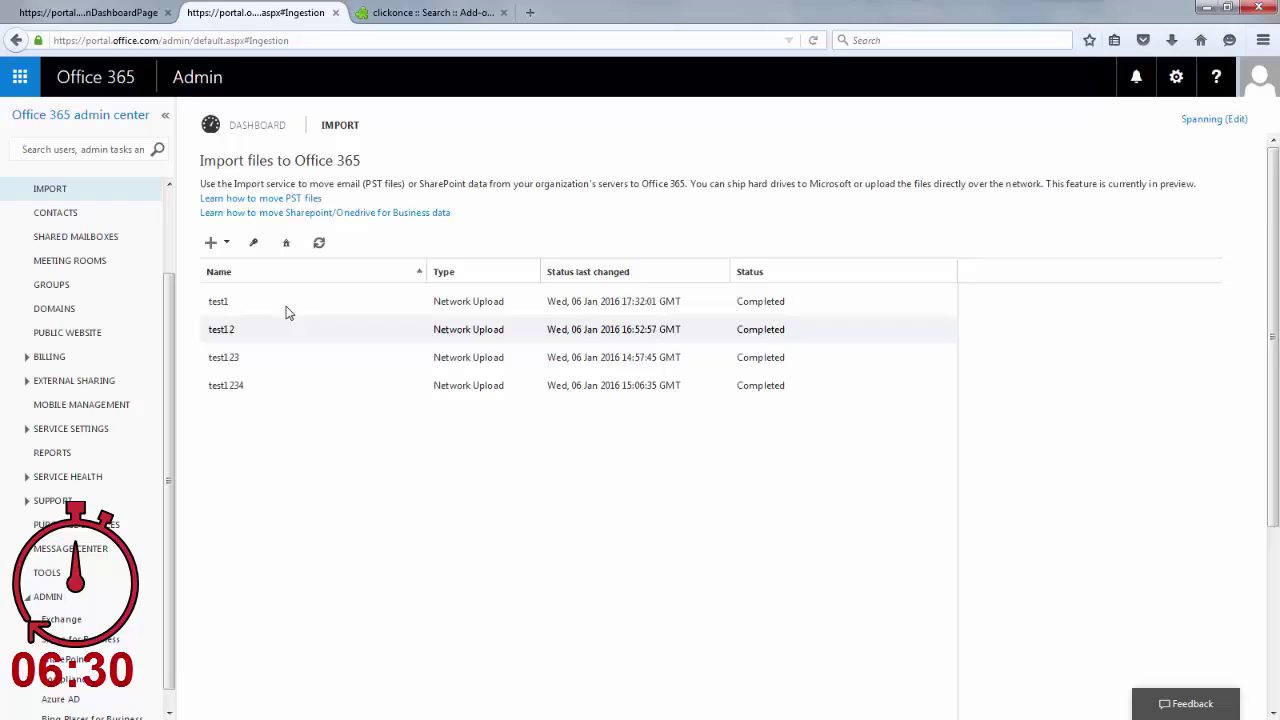
# Run azcopy from c:\"janice email restore" to the upload URL with the storage key.
pyautogui.write('azcopy /source:')
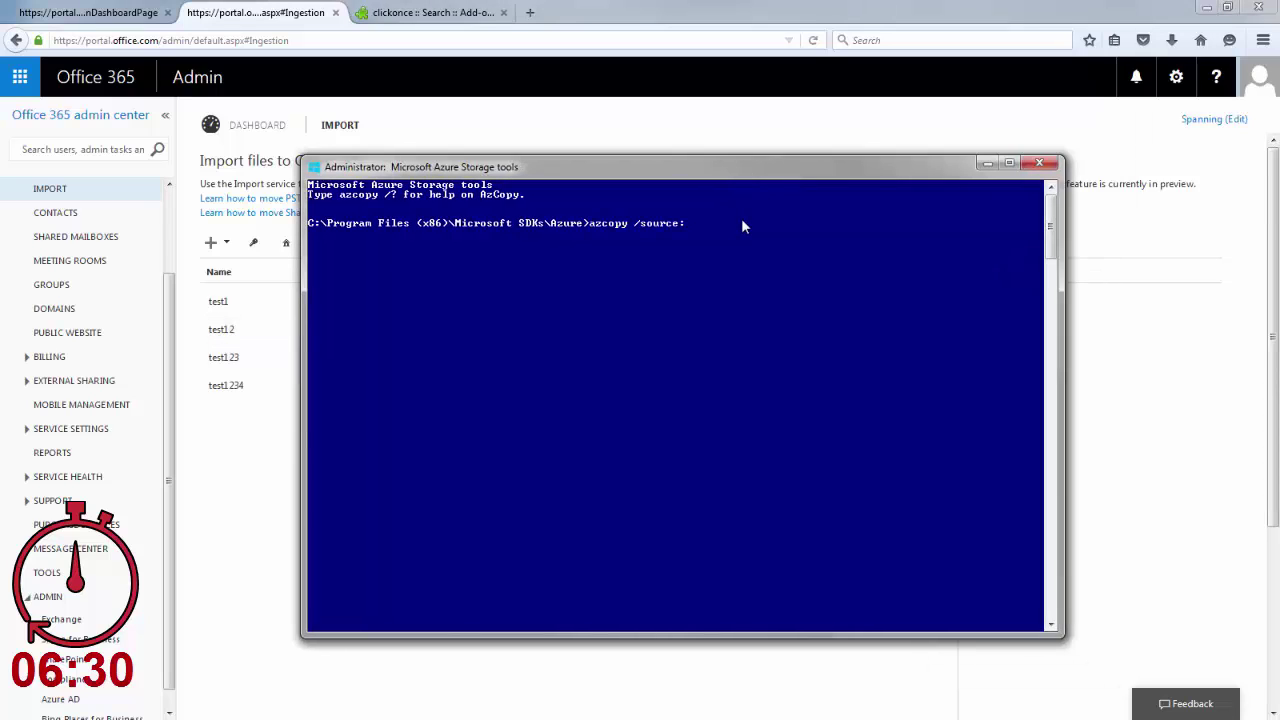
pyautogui.write('c:\\"janice email restore" /dest:')
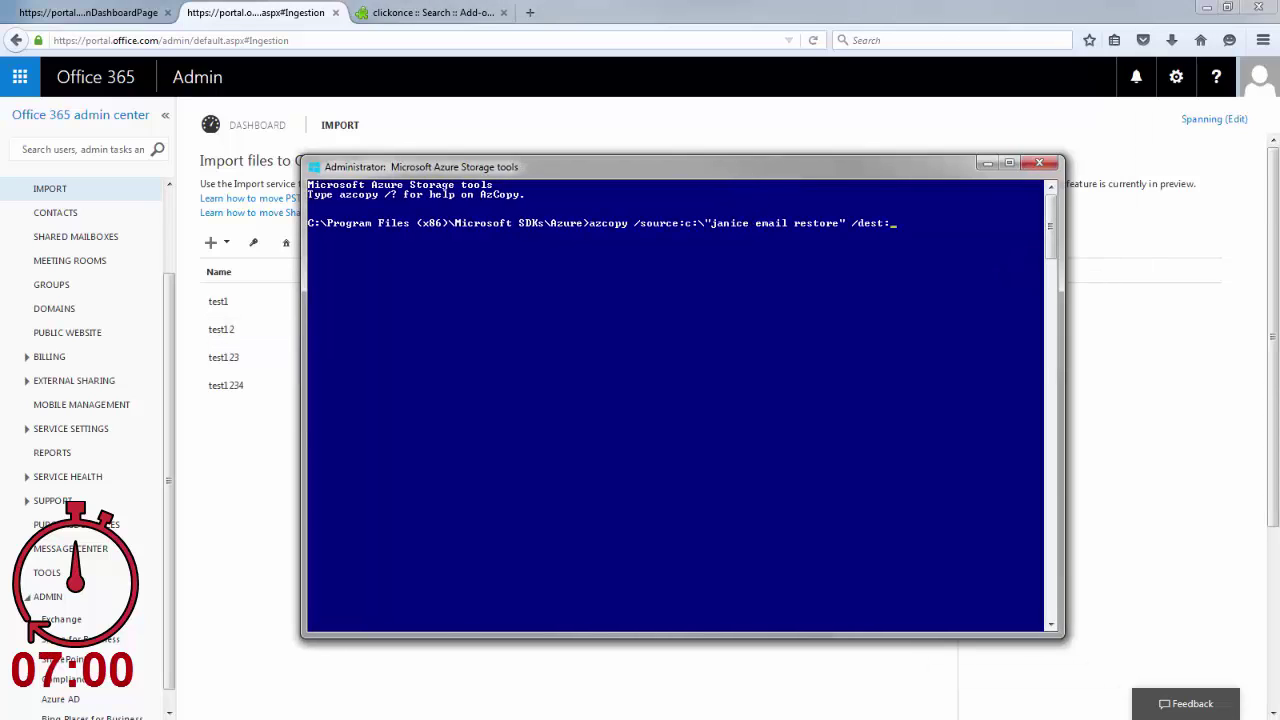
pyautogui.rightClick(995, 303)
pyautogui.press('Return')
pyautogui.press('Up')
pyautogui.write('/desk')
pyautogui.press('BackSpace')
pyautogui.write('tkey:')
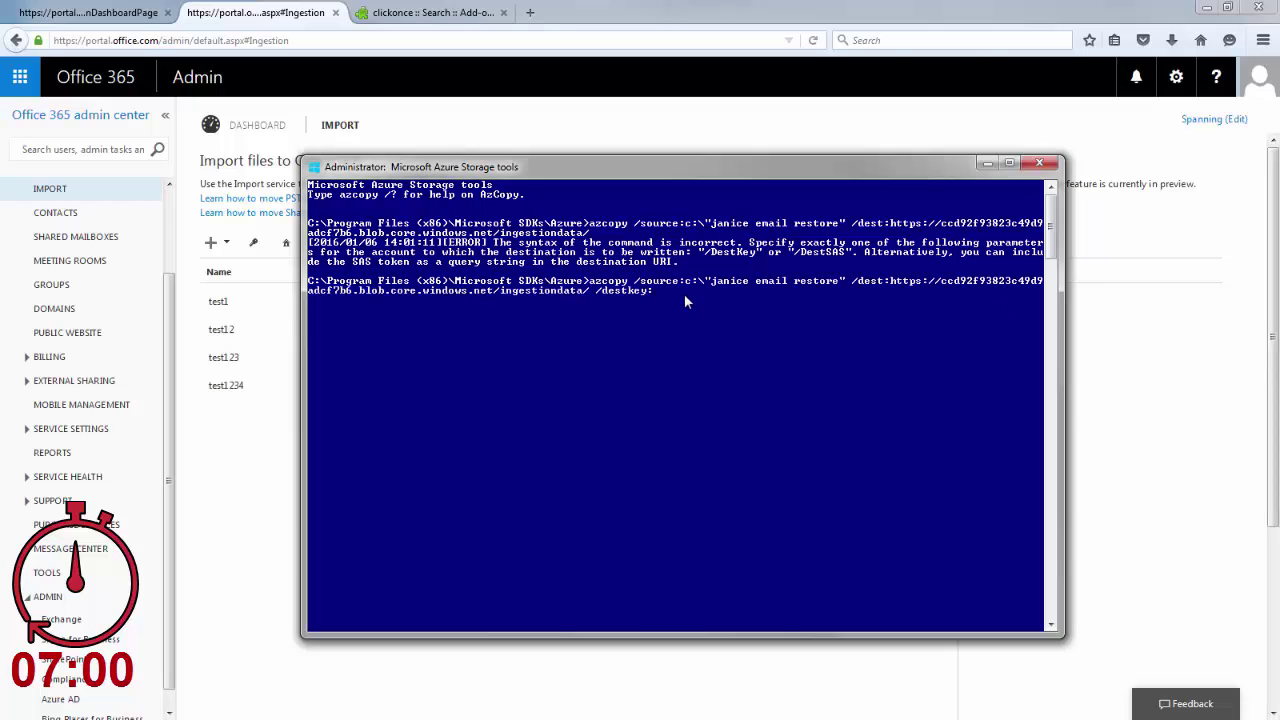
pyautogui.rightClick(684, 294)
pyautogui.press('Return')
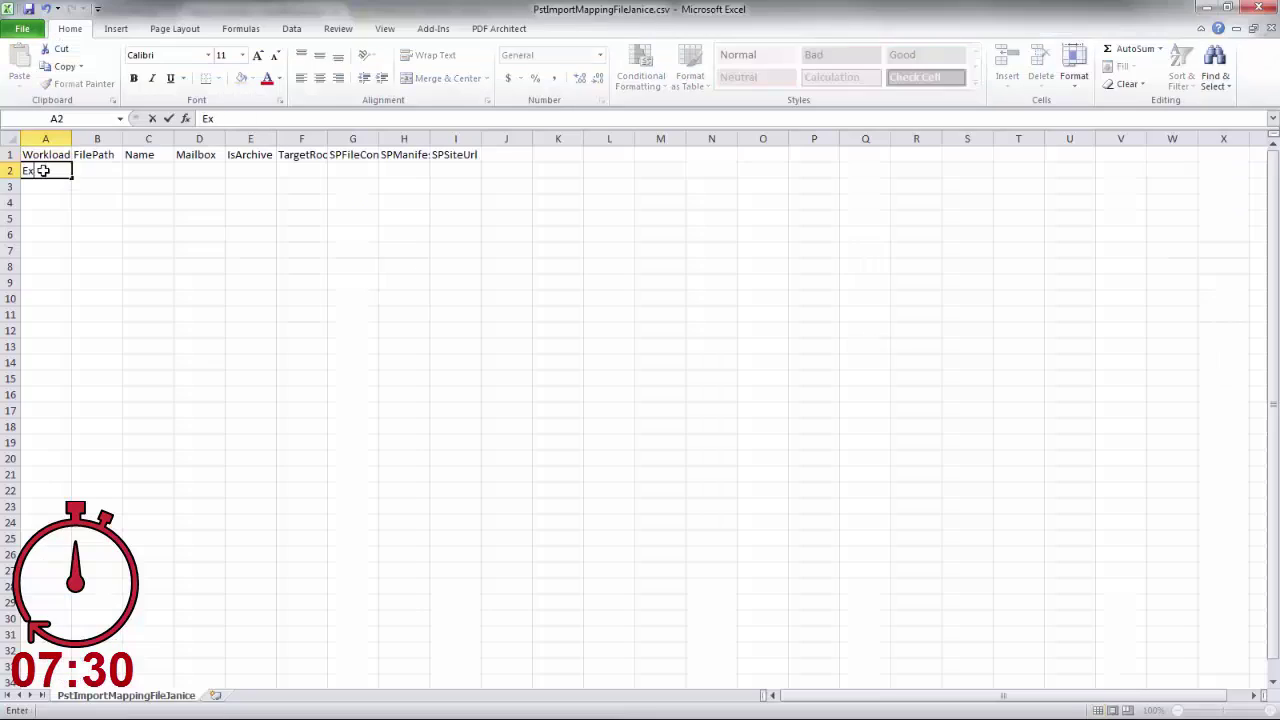
# Enter Exchange in A2 and paste the exported PST file name into C2.
pyautogui.write('hange')
pyautogui.press('Tab')
pyautogui.press('Tab')
pyautogui.hotkey('alt', 'Tab')
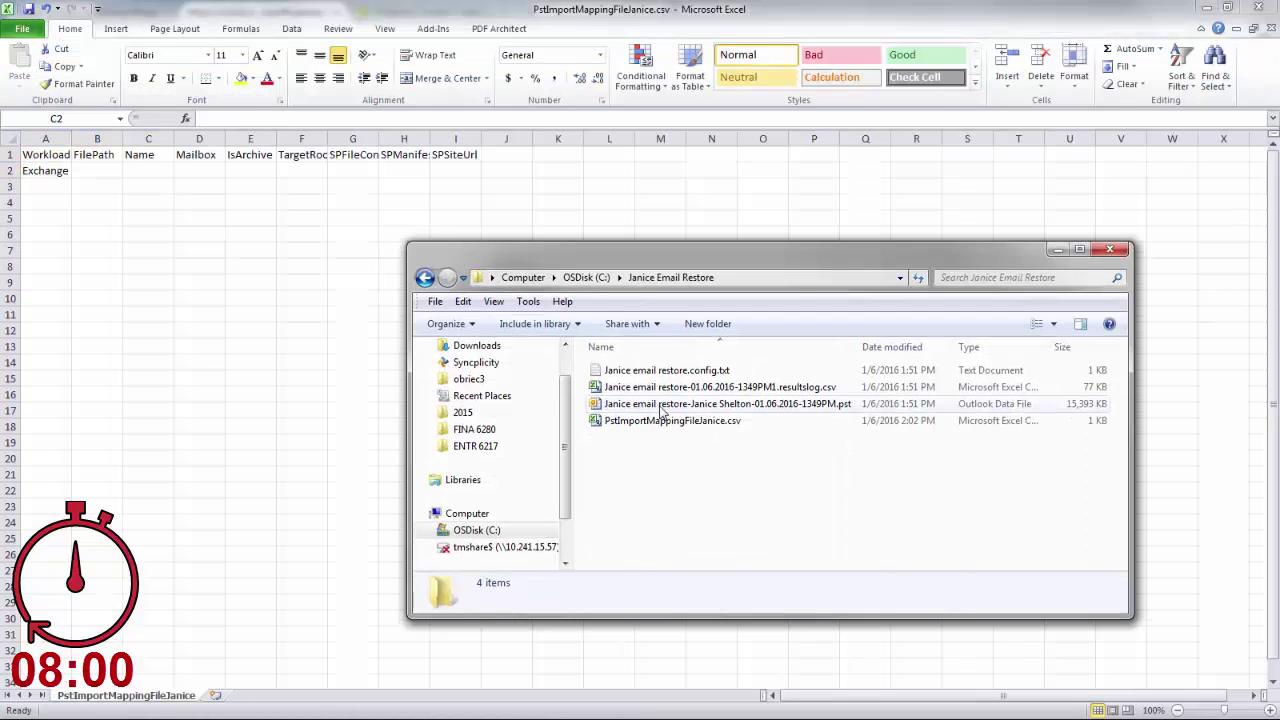
pyautogui.press('Up')
pyautogui.press('F2')
pyautogui.hotkey('ctrl', 'c')
pyautogui.hotkey('alt', 'Tab')
pyautogui.hotkey('ctrl', 'v')
# Enter the user's mailbox address in D2 and FALSE for IsArchive.
pyautogui.press('Tab')
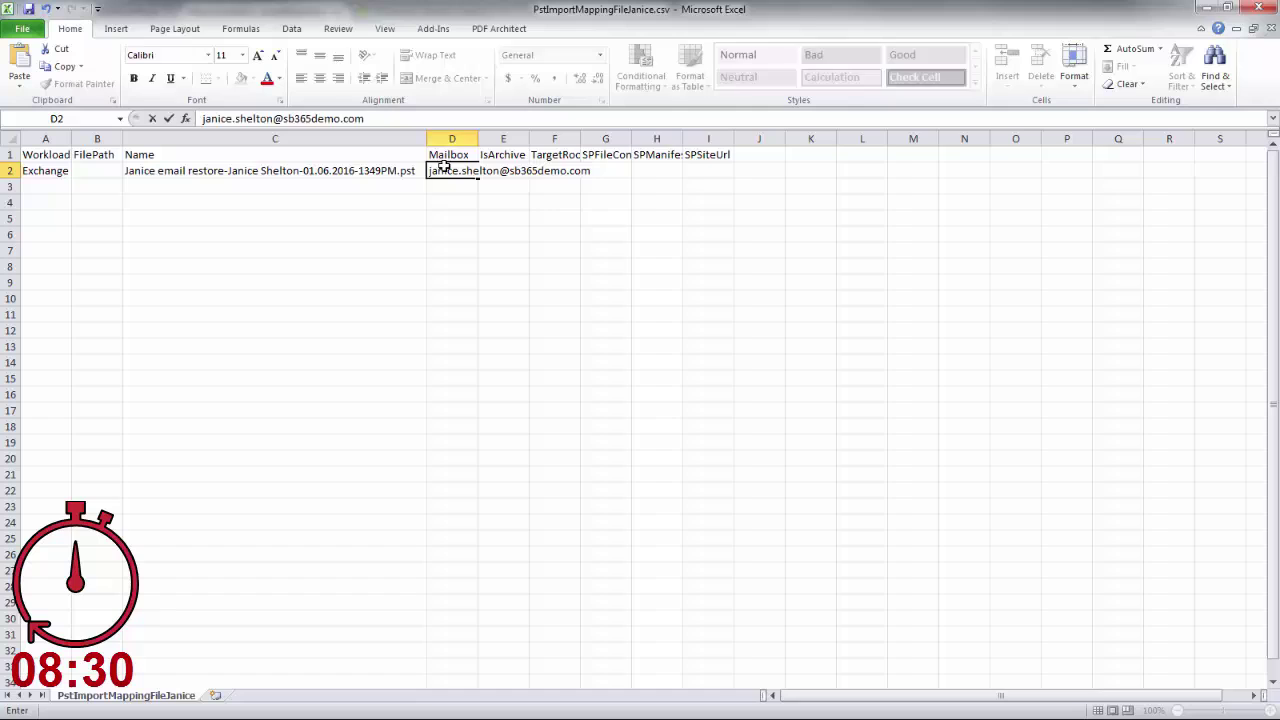
pyautogui.press('Tab')
pyautogui.write('false')
pyautogui.press('Return')
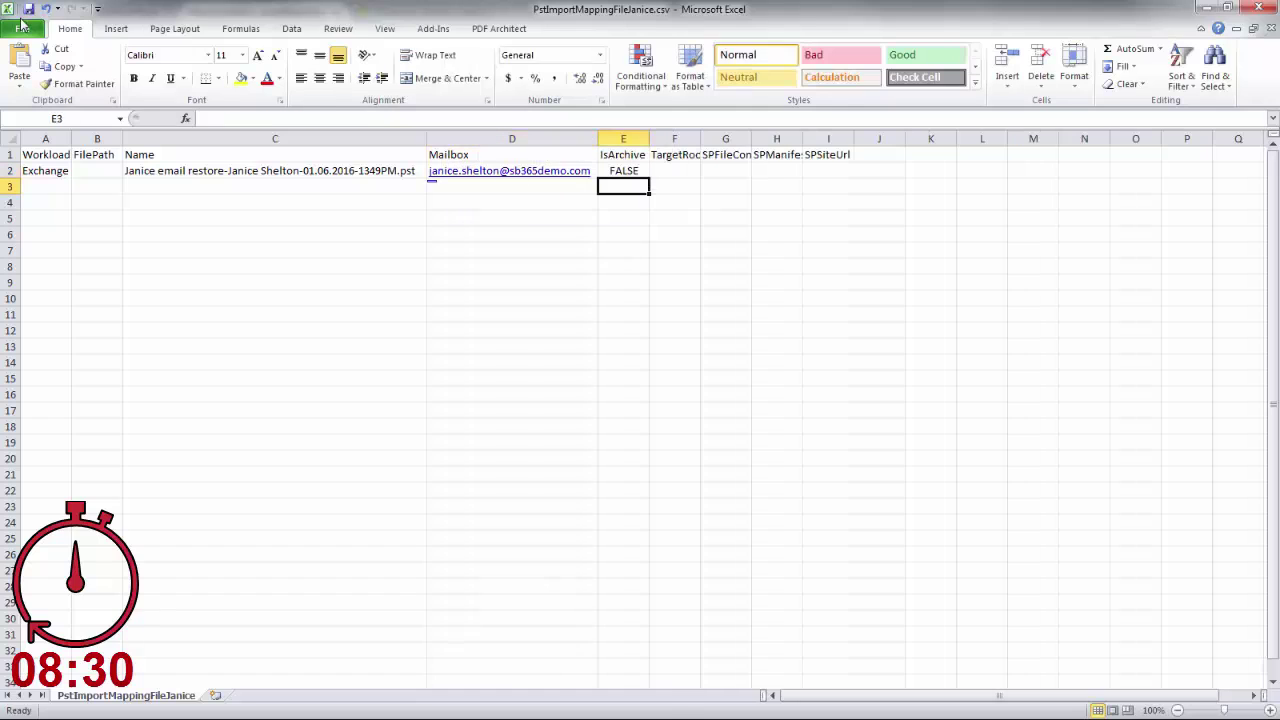
# Save the mapping file in CSV format and close it.
pyautogui.hotkey('ctrl', 's')
pyautogui.click(275, 703)
pyautogui.hotkey('ctrl', 'w')
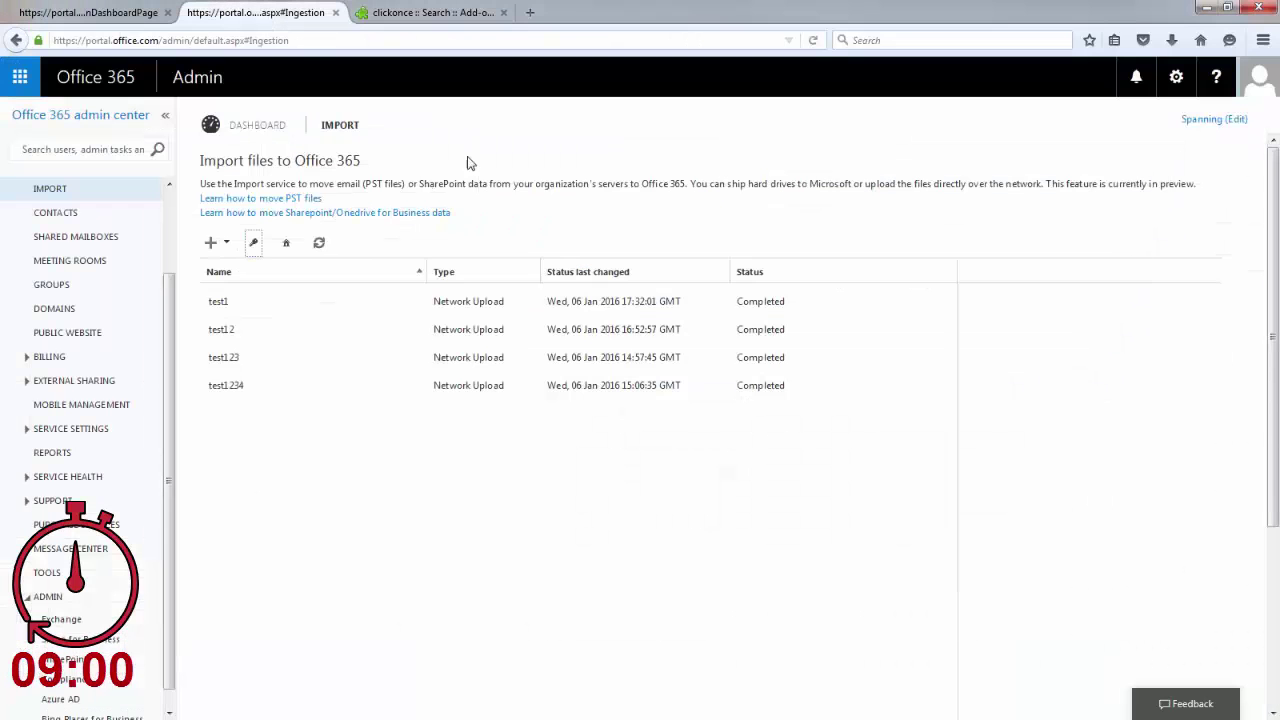
# Start a new upload-over-network import job and enter its job name.
pyautogui.click(210, 242)
pyautogui.click(229, 290)
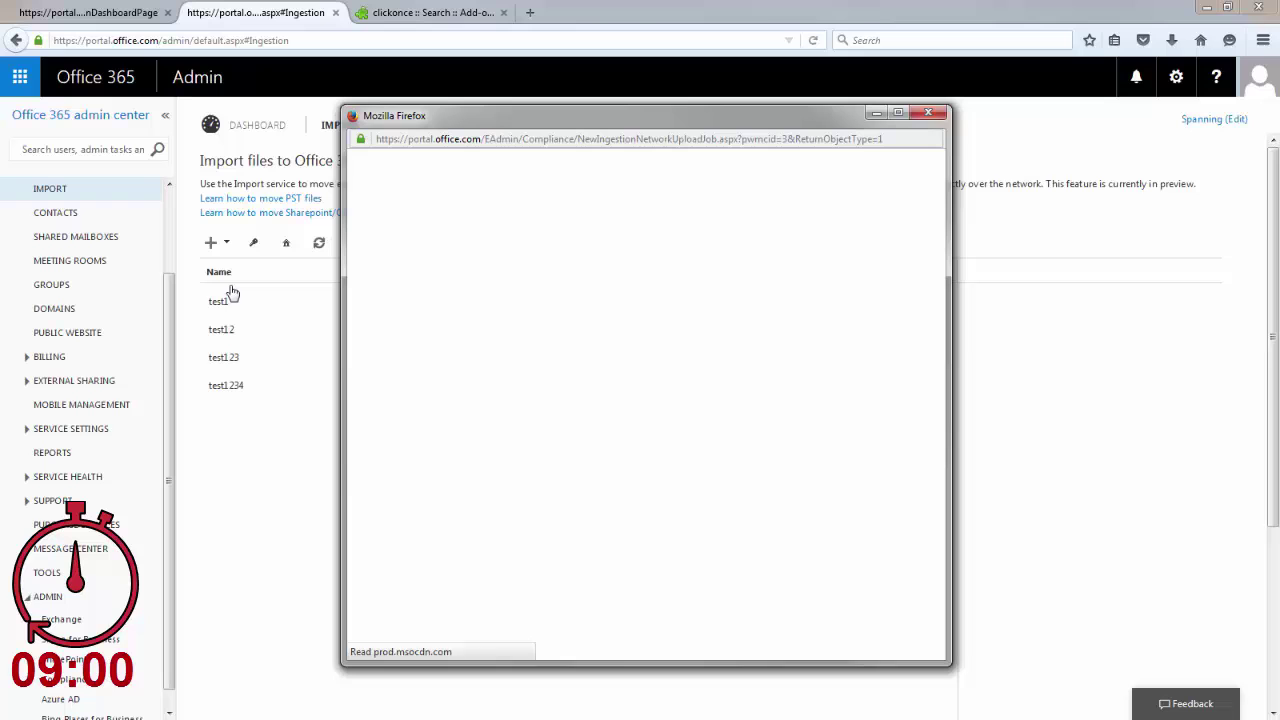
pyautogui.click(429, 503)
pyautogui.click(505, 638)
pyautogui.write('SharePointData')
pyautogui.click(506, 638)
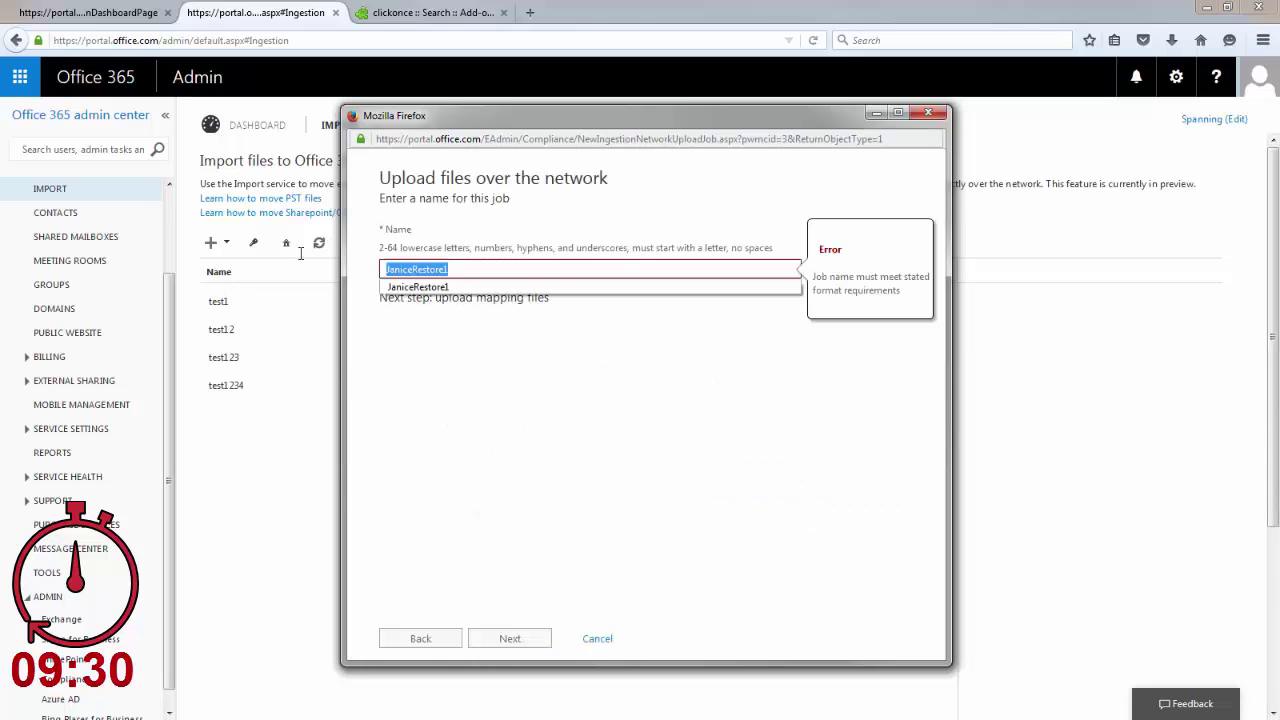
pyautogui.press('Return')
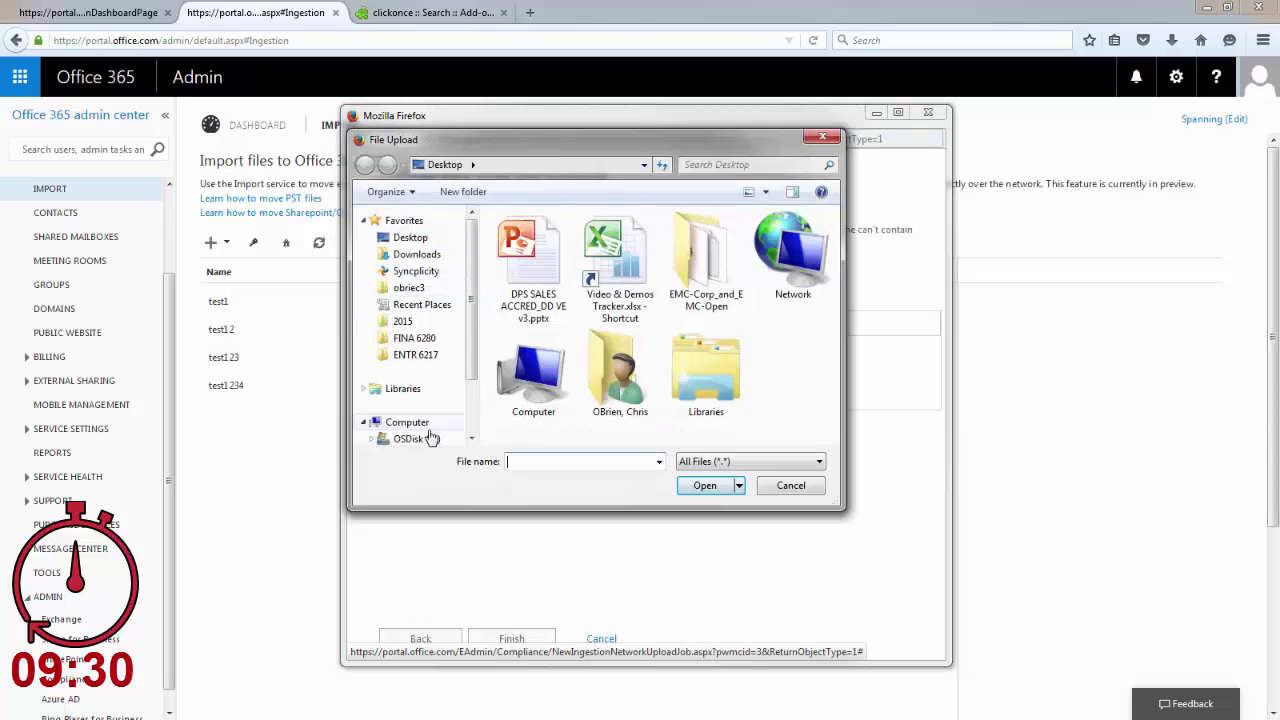
# Upload the mapping CSV, accept the terms, finish the job, and view its status details.
pyautogui.click(400, 440)
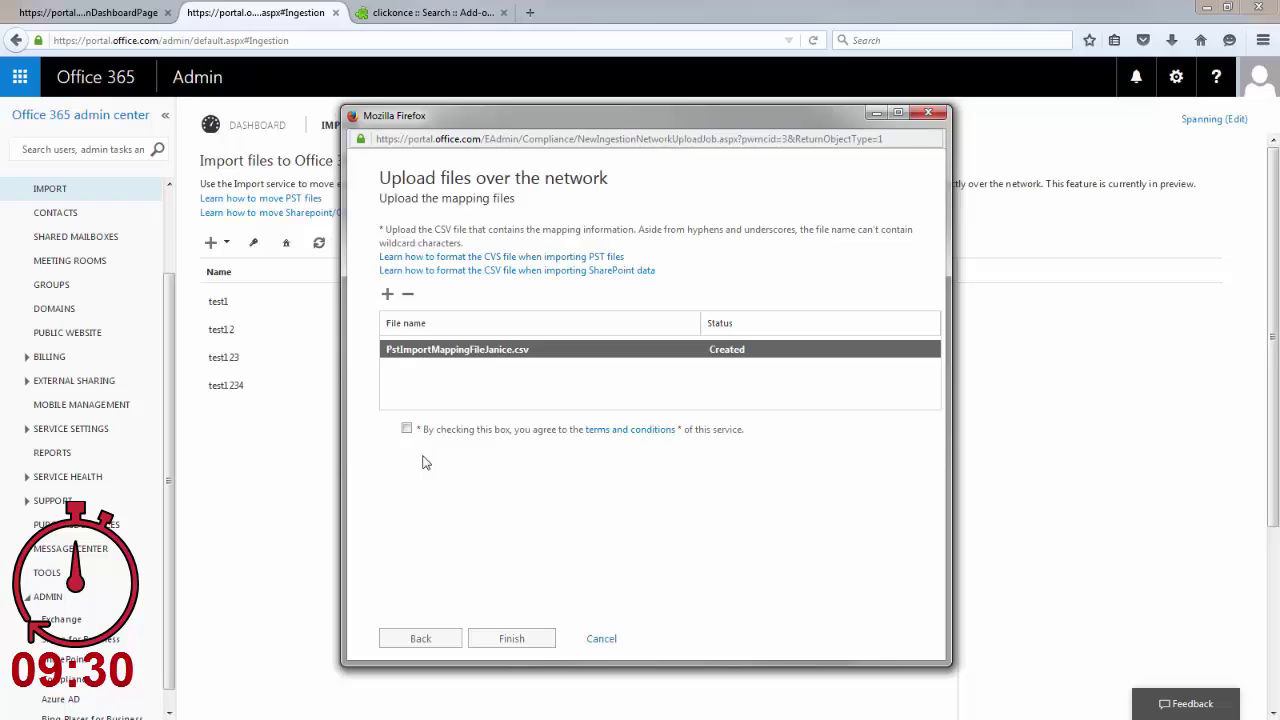
pyautogui.click(406, 428)
pyautogui.click(511, 638)
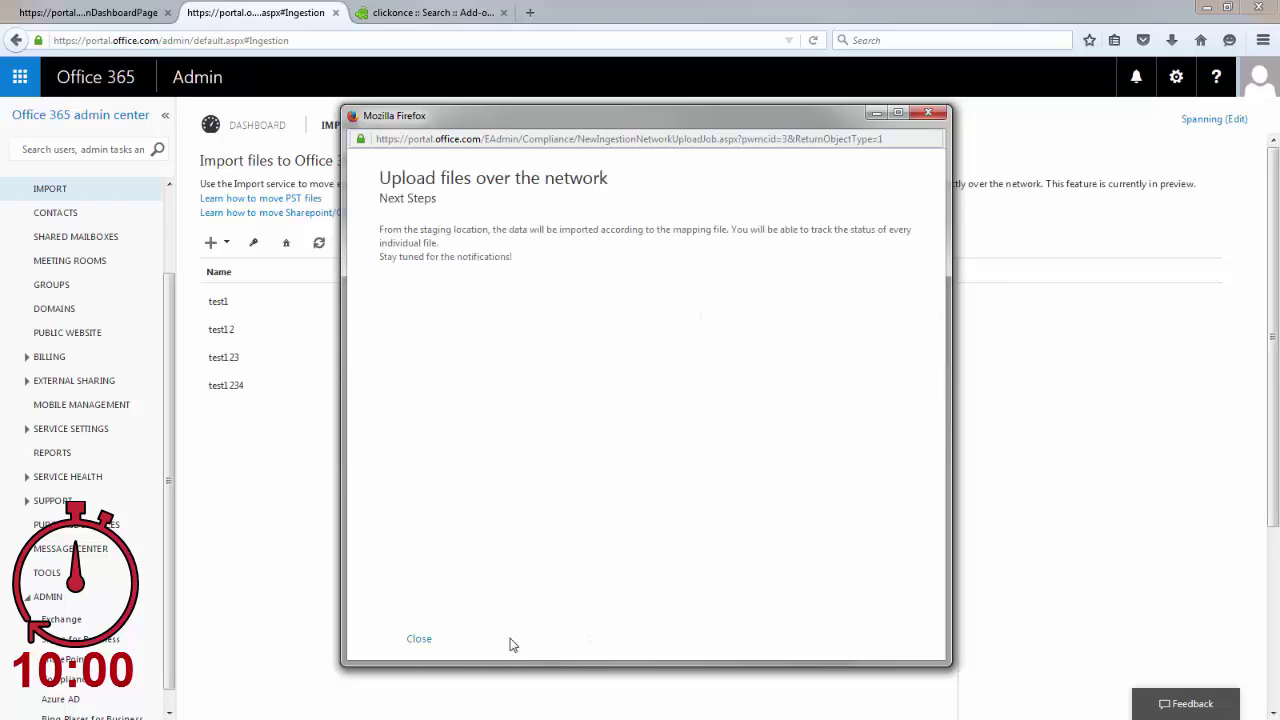
pyautogui.click(417, 638)
pyautogui.click(1084, 327)
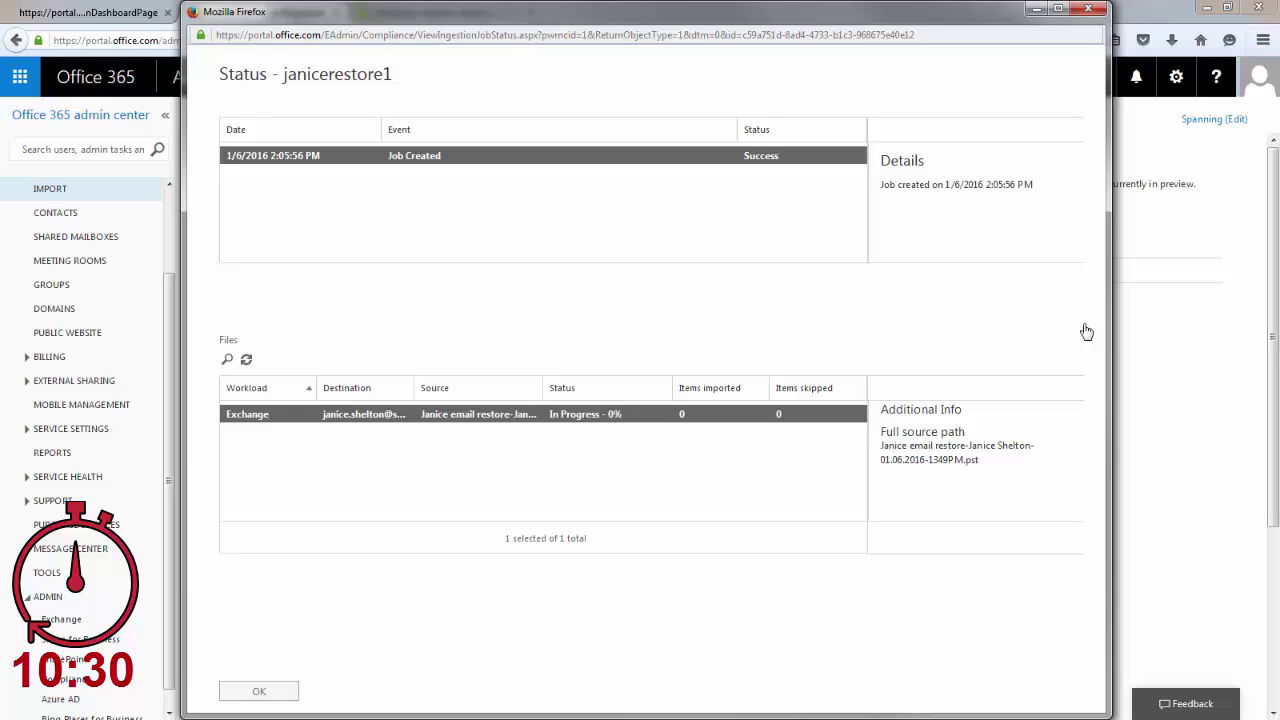
# Refresh janicerestore1's progress until 153 items are imported, then refresh the Import list and open the account menu.
pyautogui.click(246, 359)
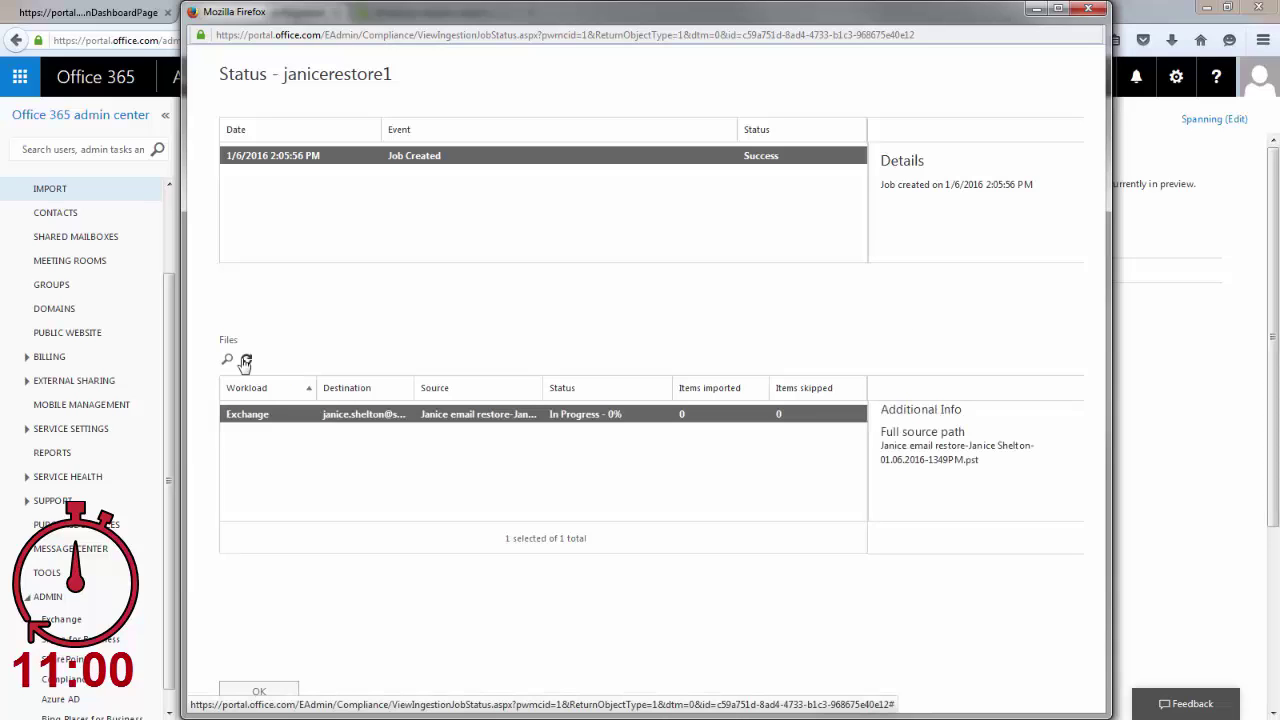
pyautogui.click(246, 360)
pyautogui.click(246, 360)
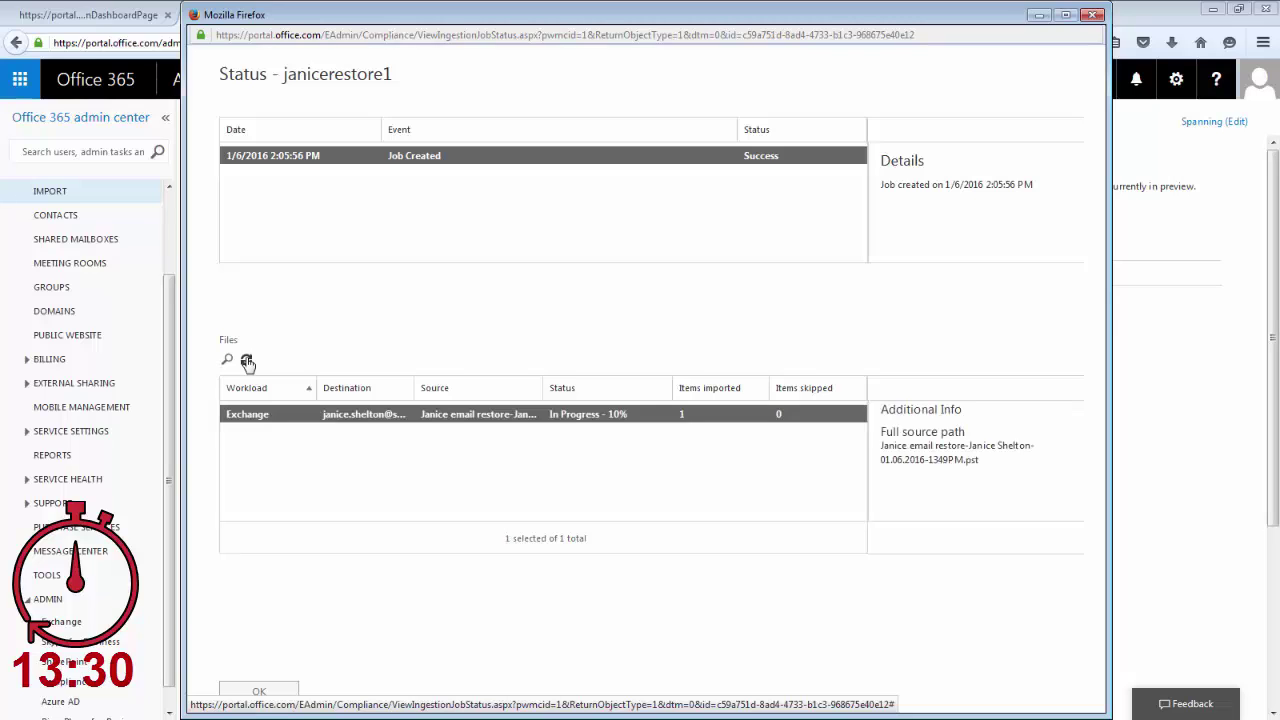
pyautogui.click(247, 362)
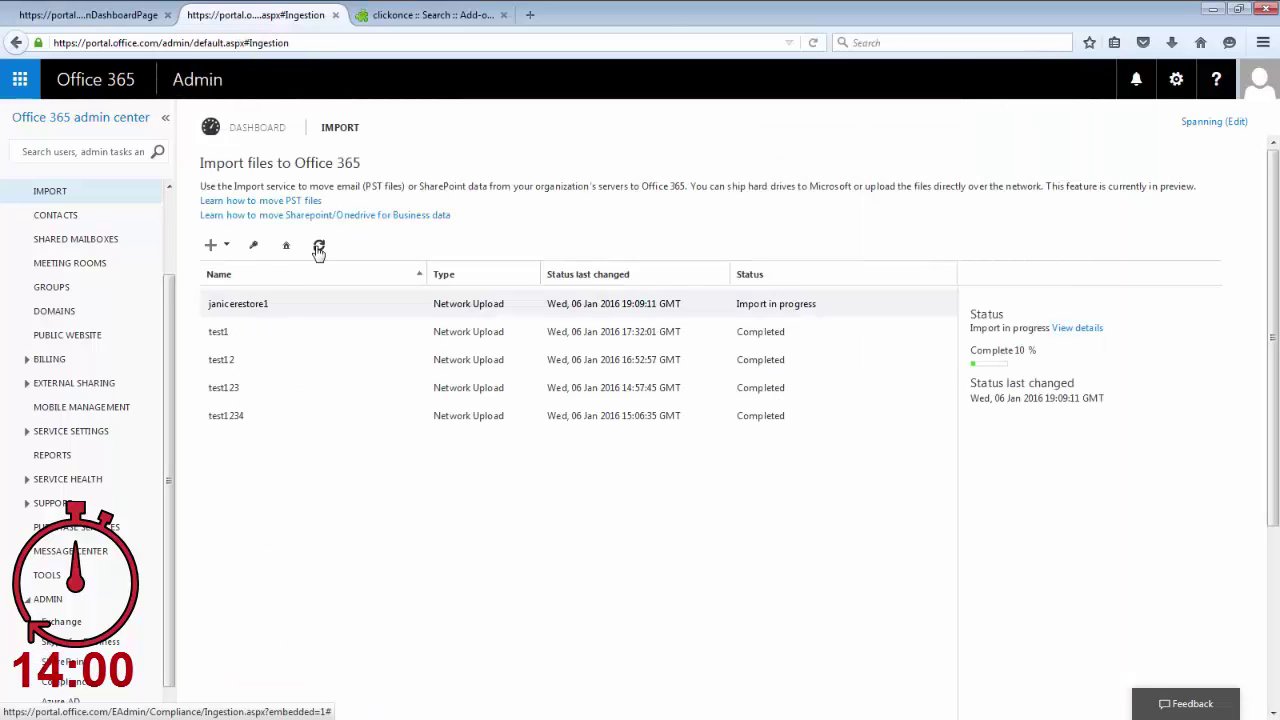
pyautogui.click(1077, 328)
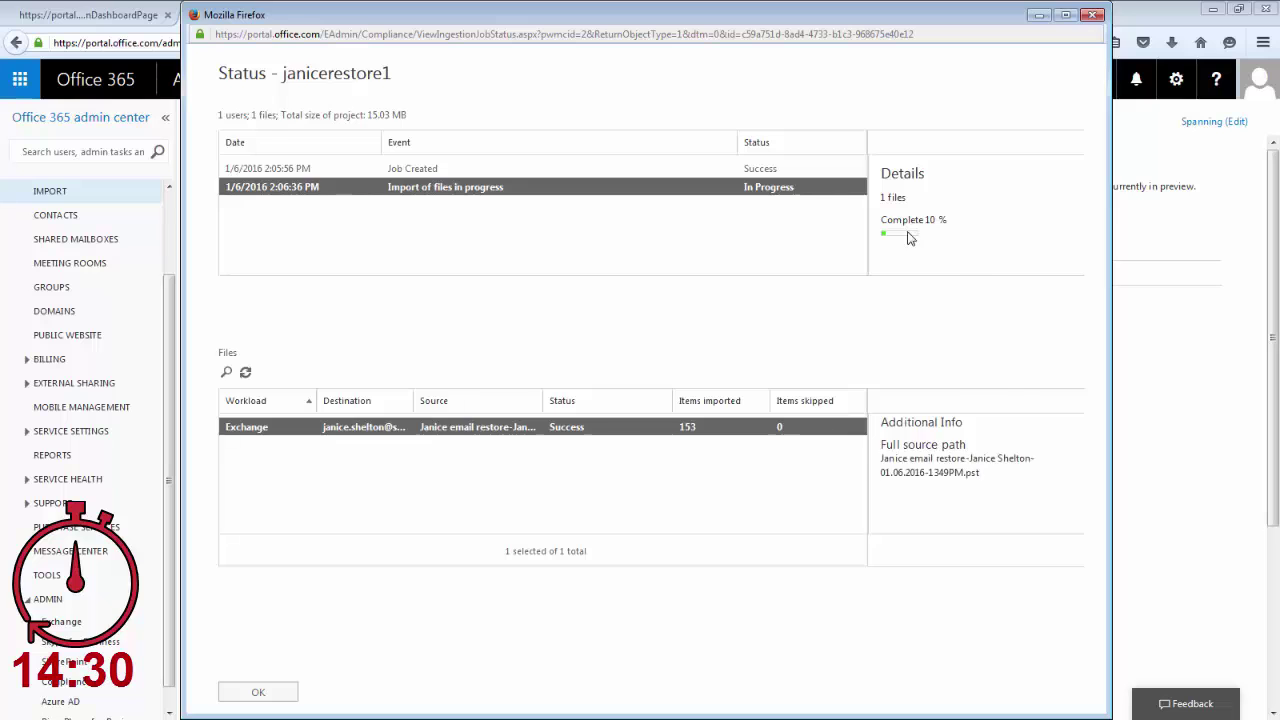
pyautogui.click(1095, 15)
pyautogui.click(319, 245)
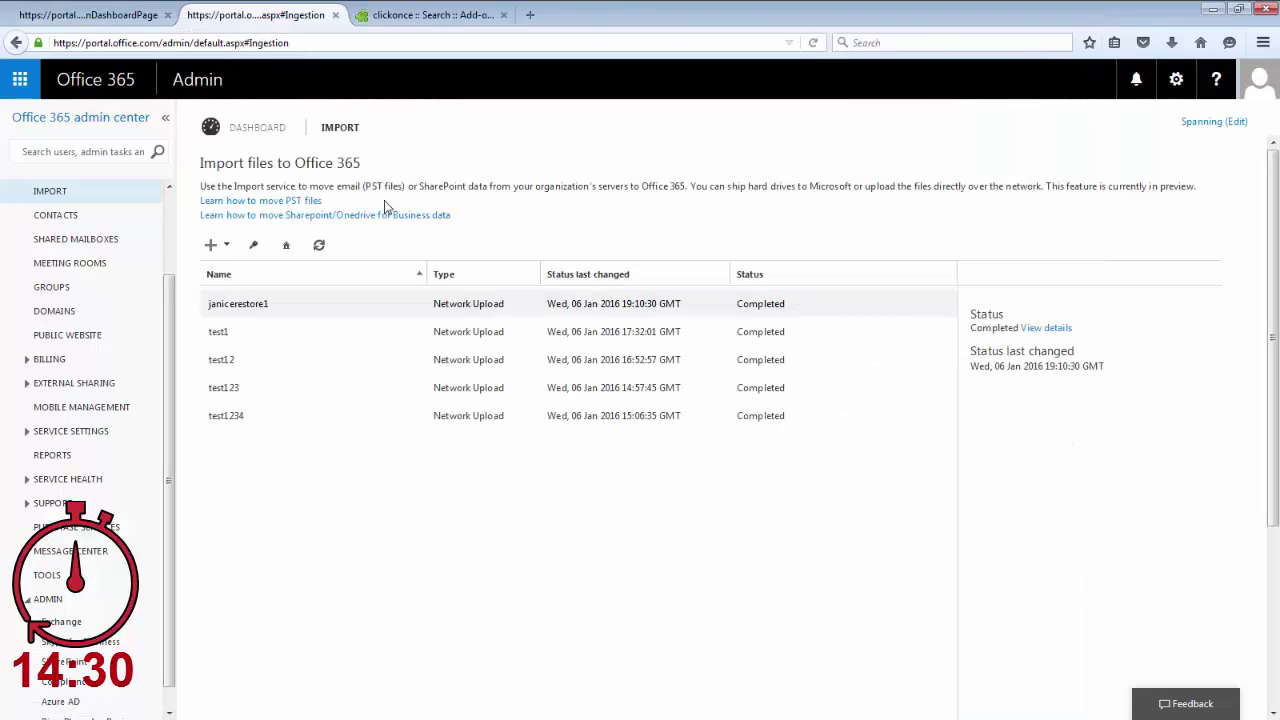
pyautogui.click(1258, 79)
# Sign out, sign in as the user, and open Imported > Primary Mailbox > Inbox.
pyautogui.click(1035, 266)
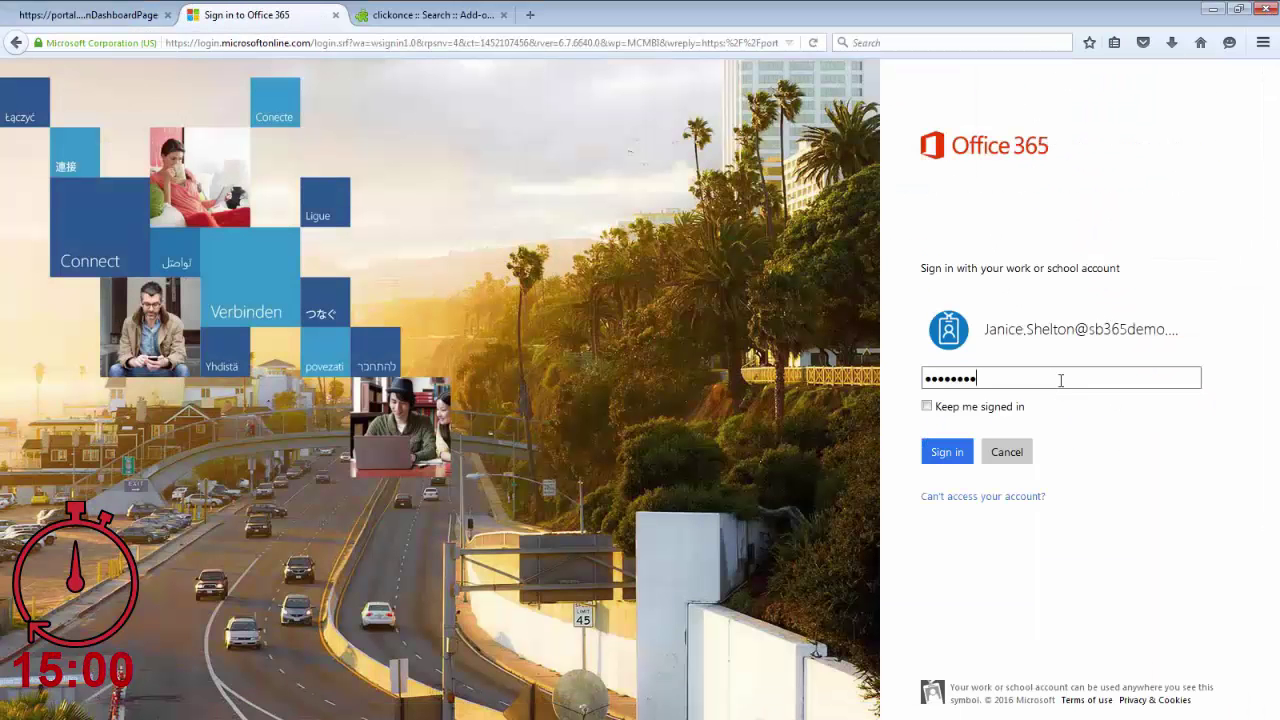
pyautogui.press('Return')
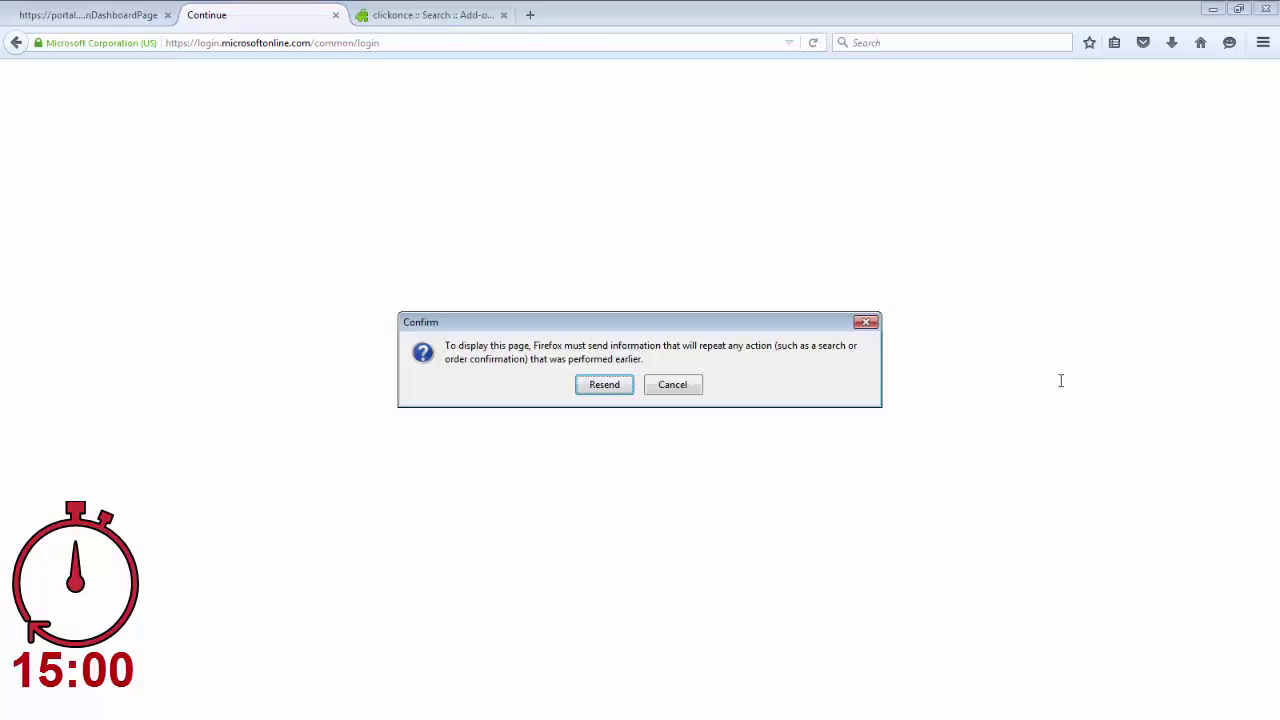
pyautogui.press('Return')
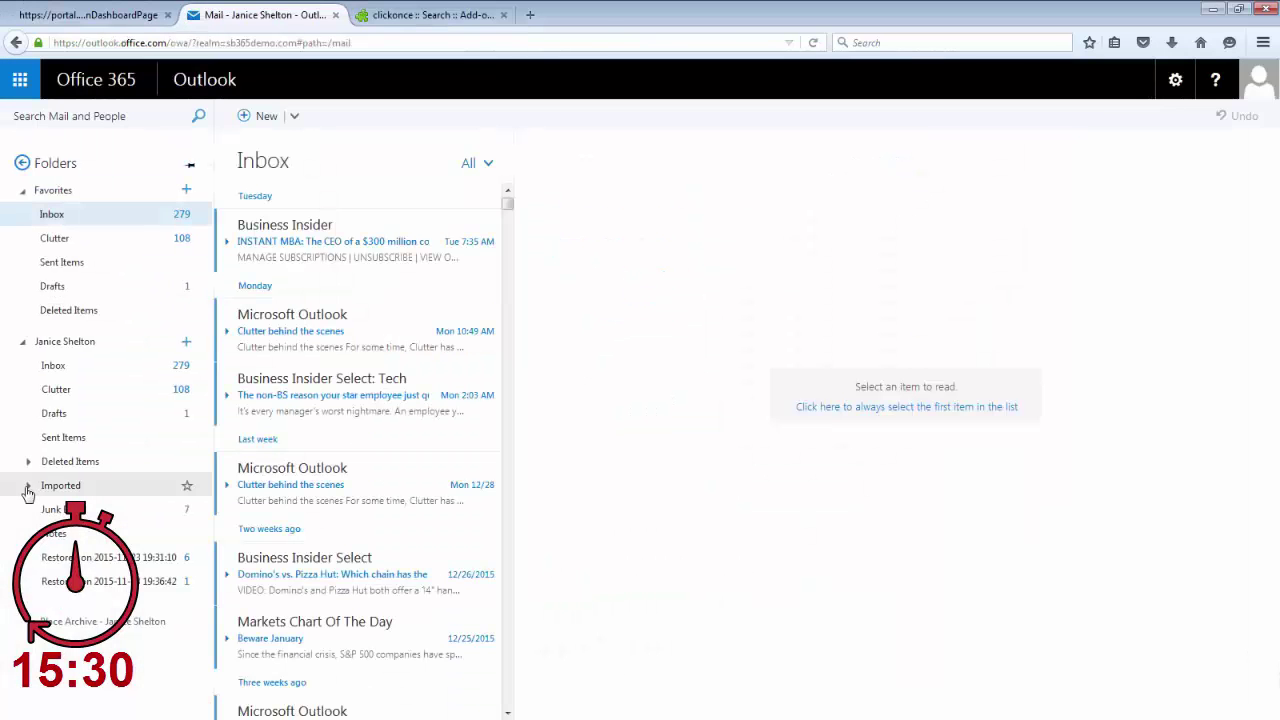
pyautogui.click(70, 502)
pyautogui.click(69, 550)
pyautogui.scroll(-1, 365, 340)
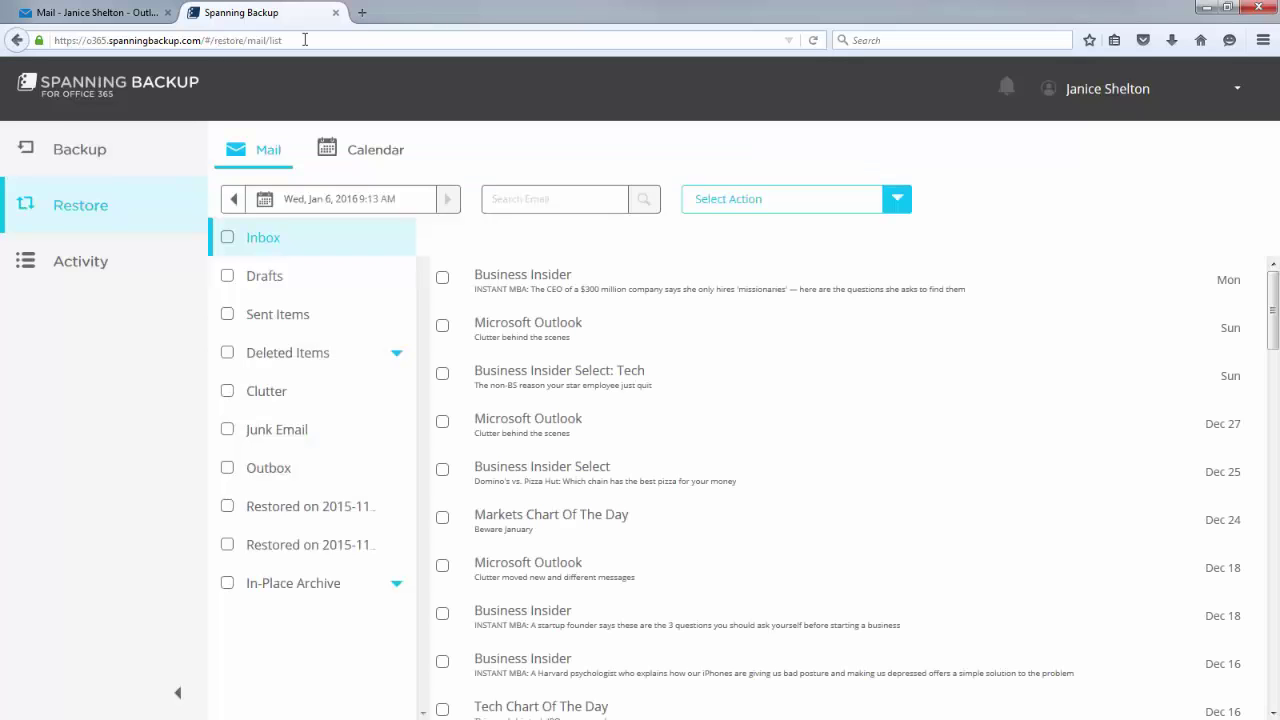
# Search the backed-up email for 'business'.
pyautogui.click(541, 192)
pyautogui.write('business')
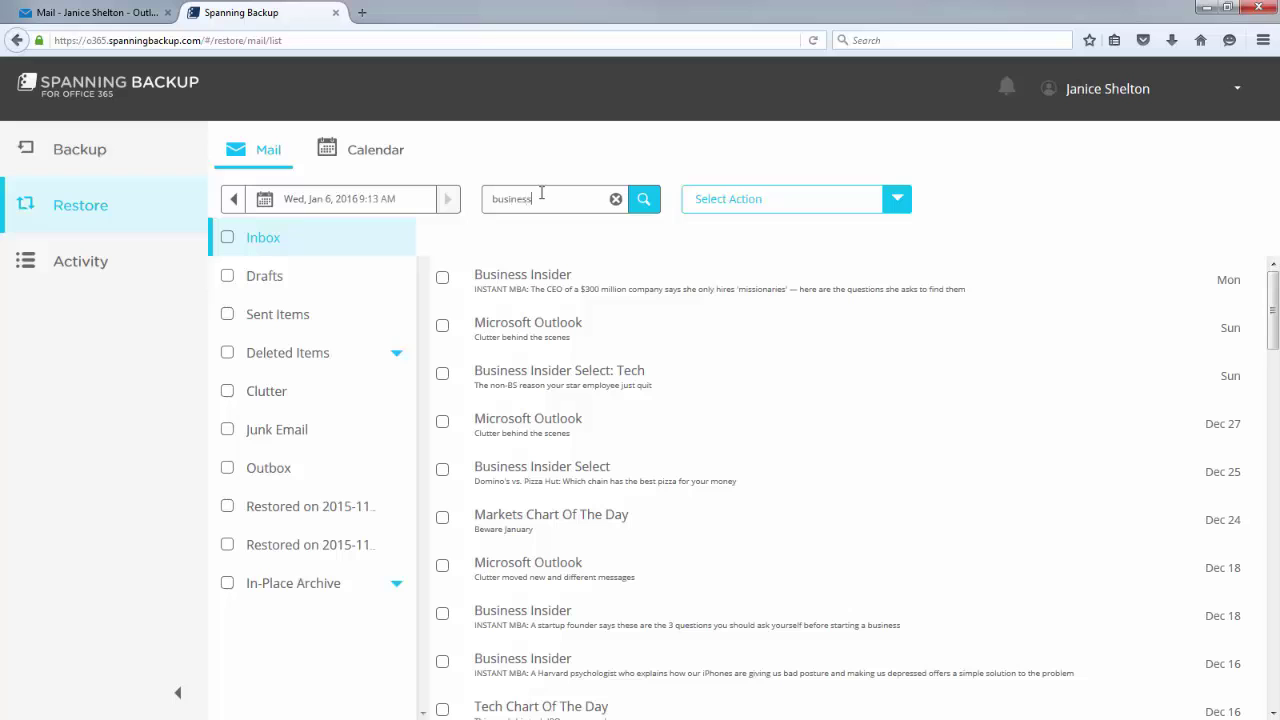
pyautogui.press('Return')
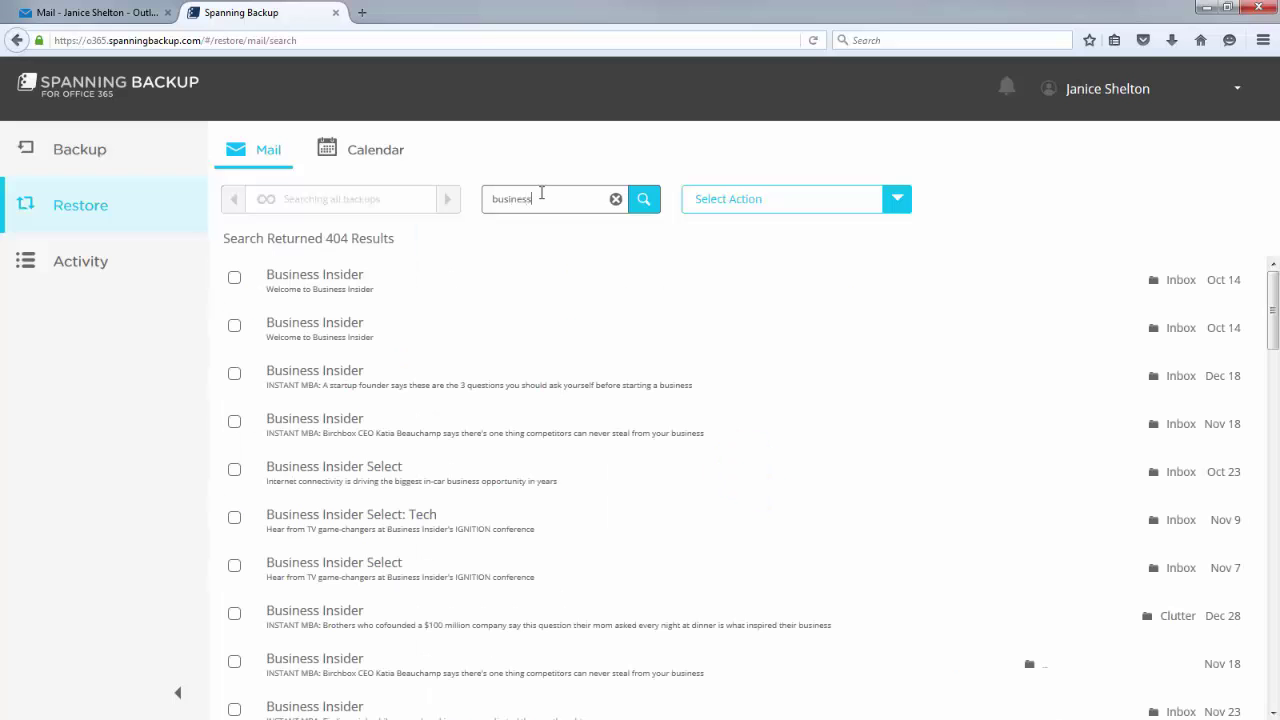
# Select the Dec 18, Dec 30, Dec 17 and Dec 15 emails for restore.
pyautogui.click(234, 373)
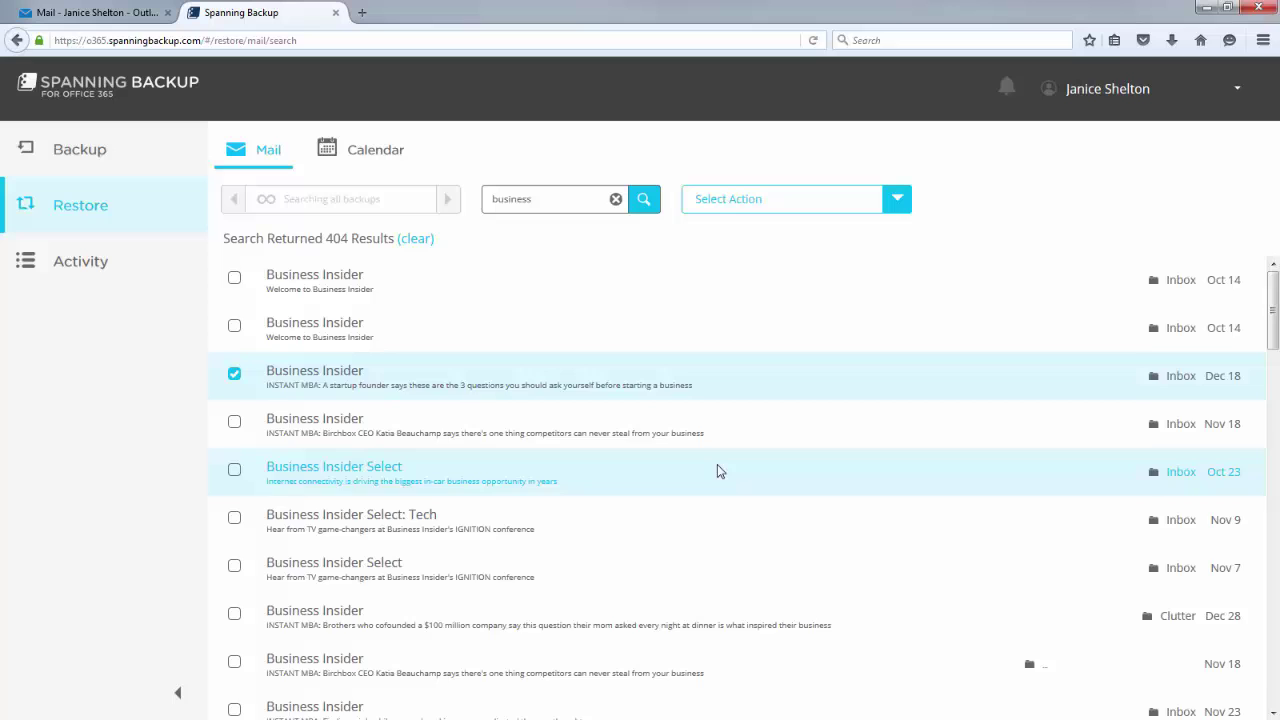
pyautogui.scroll(-5, 720, 471)
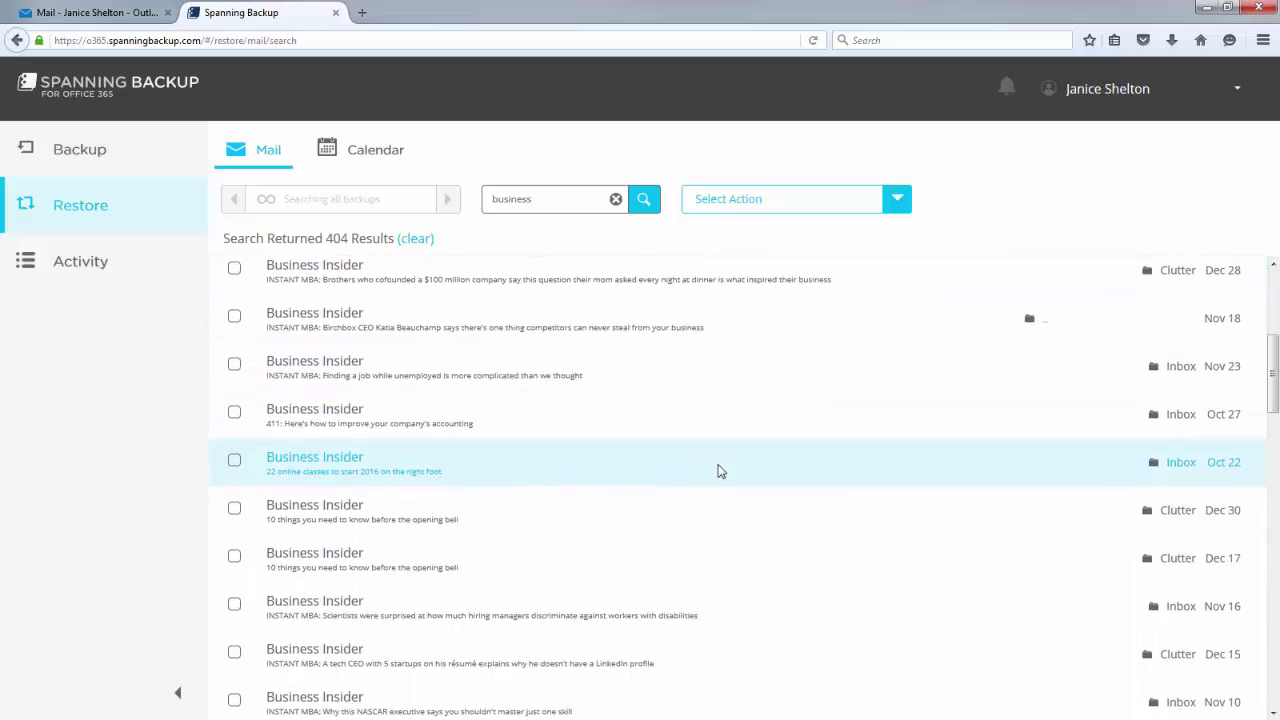
pyautogui.click(234, 508)
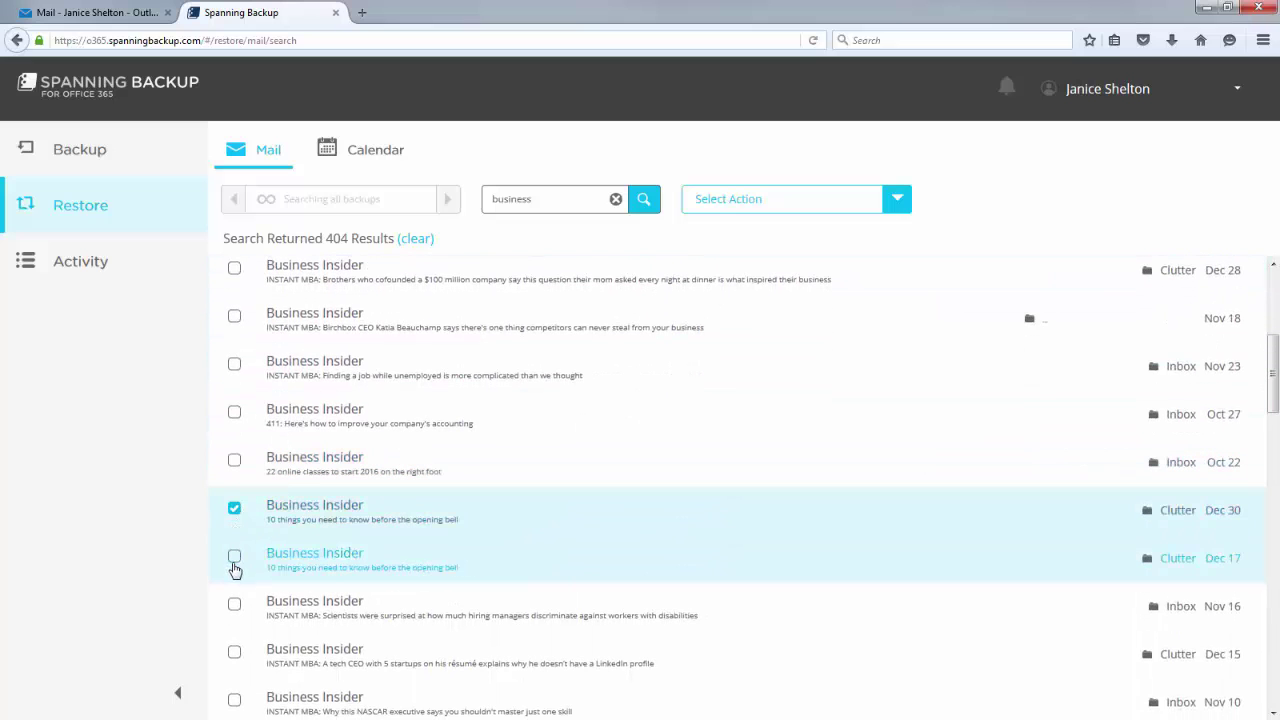
pyautogui.click(234, 558)
pyautogui.click(234, 654)
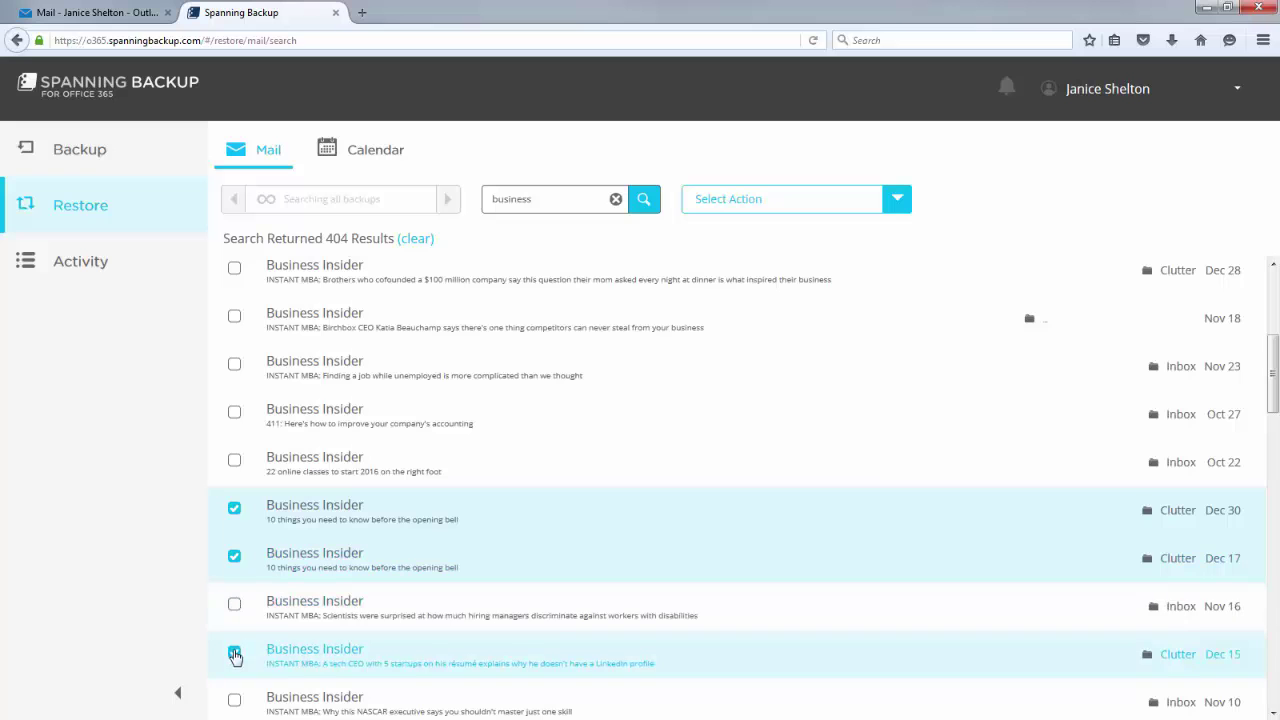
pyautogui.click(896, 200)
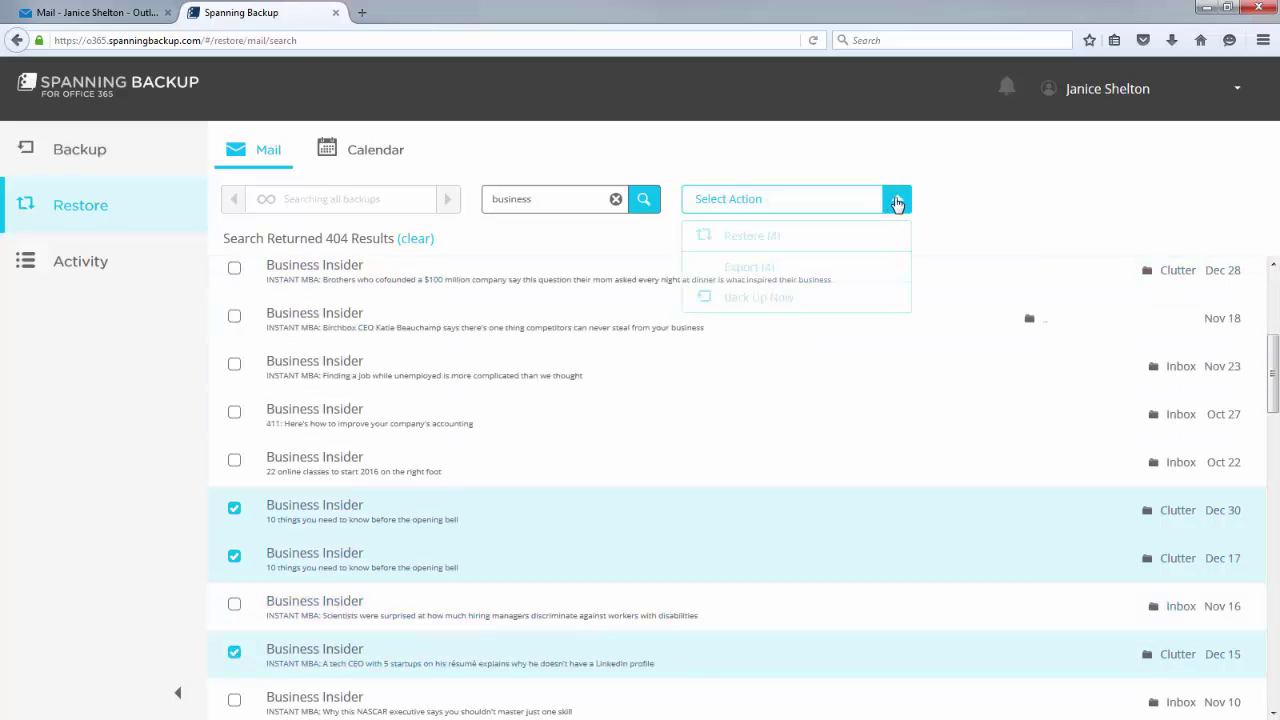
# Confirm restoring the four selected emails and view the Activity page.
pyautogui.click(782, 238)
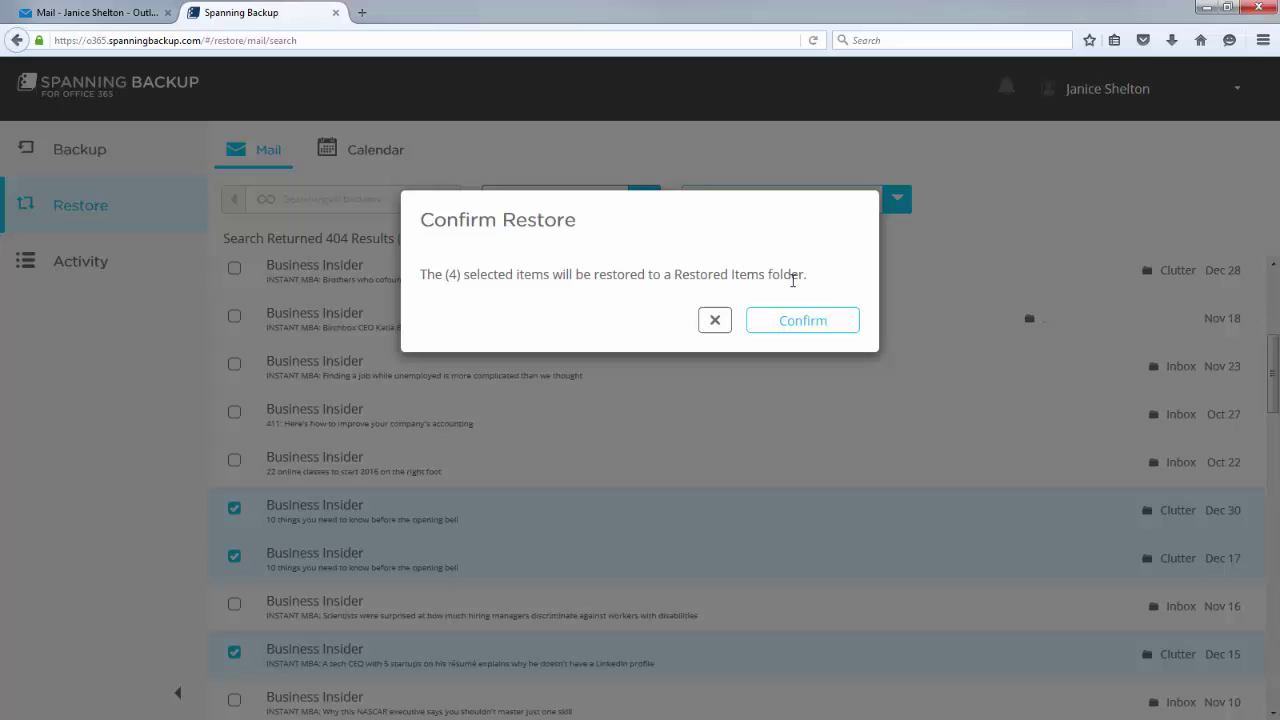
pyautogui.click(815, 322)
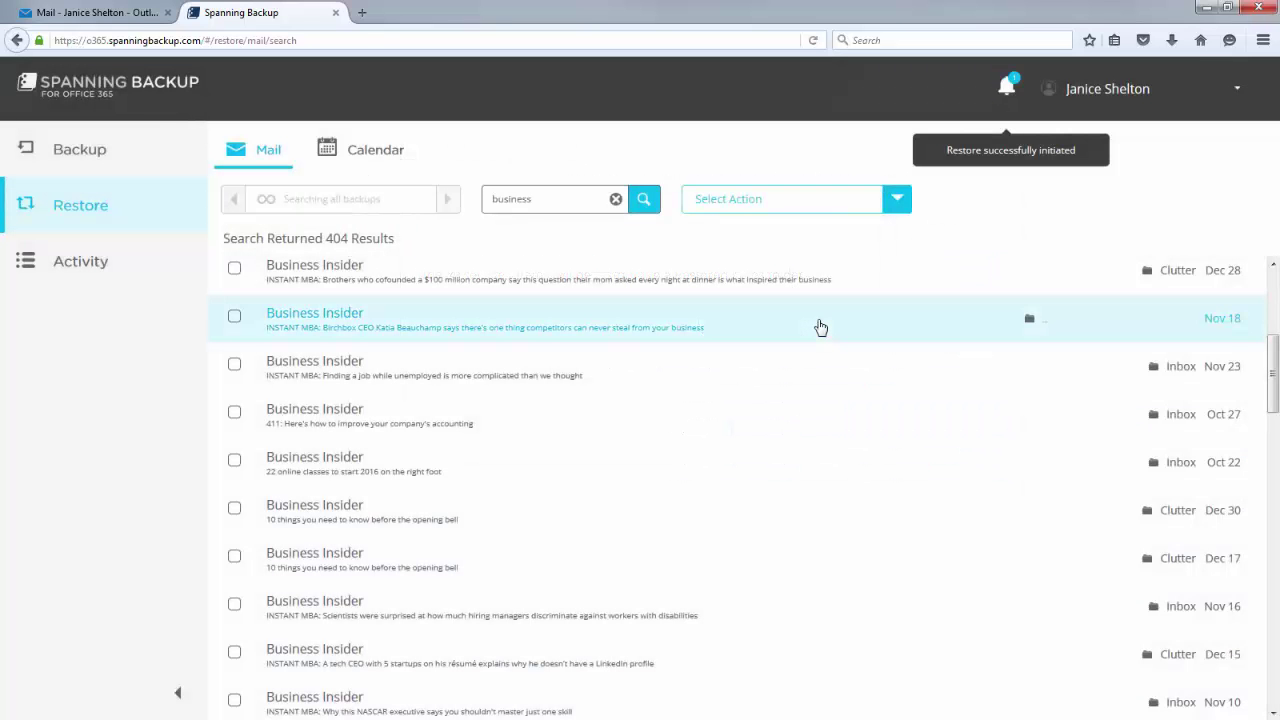
pyautogui.click(1006, 88)
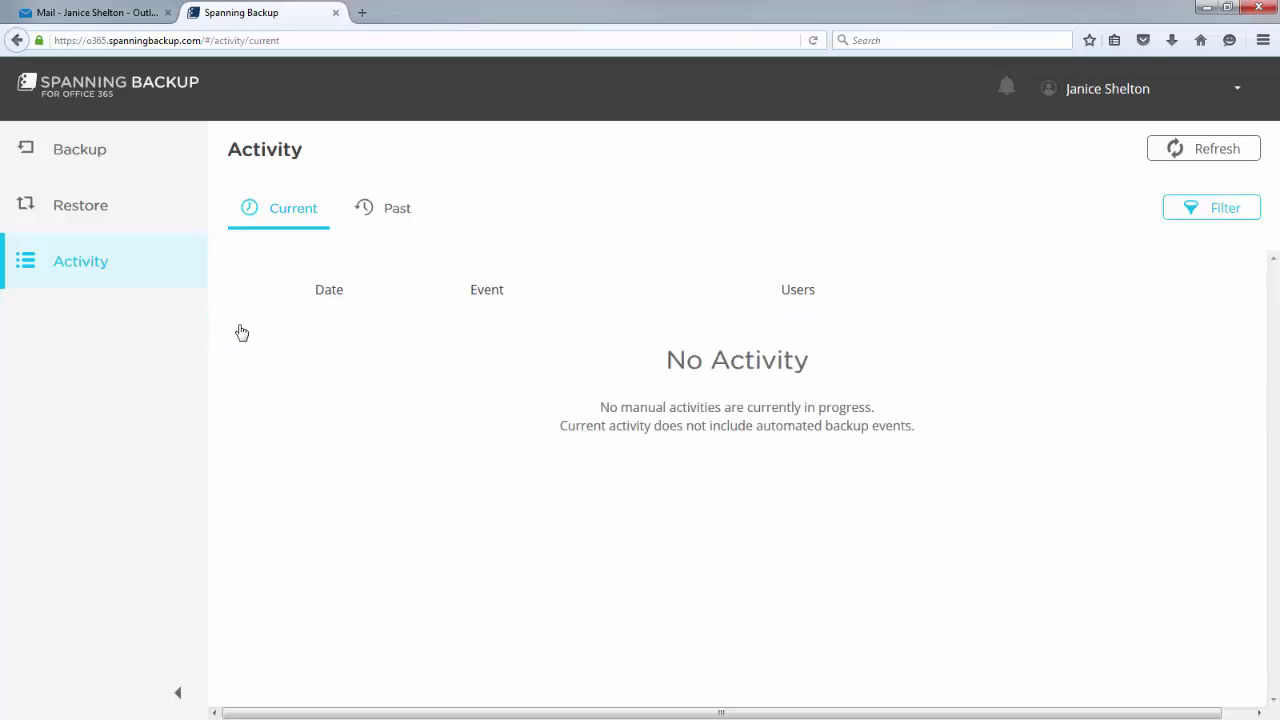
pyautogui.click(112, 14)
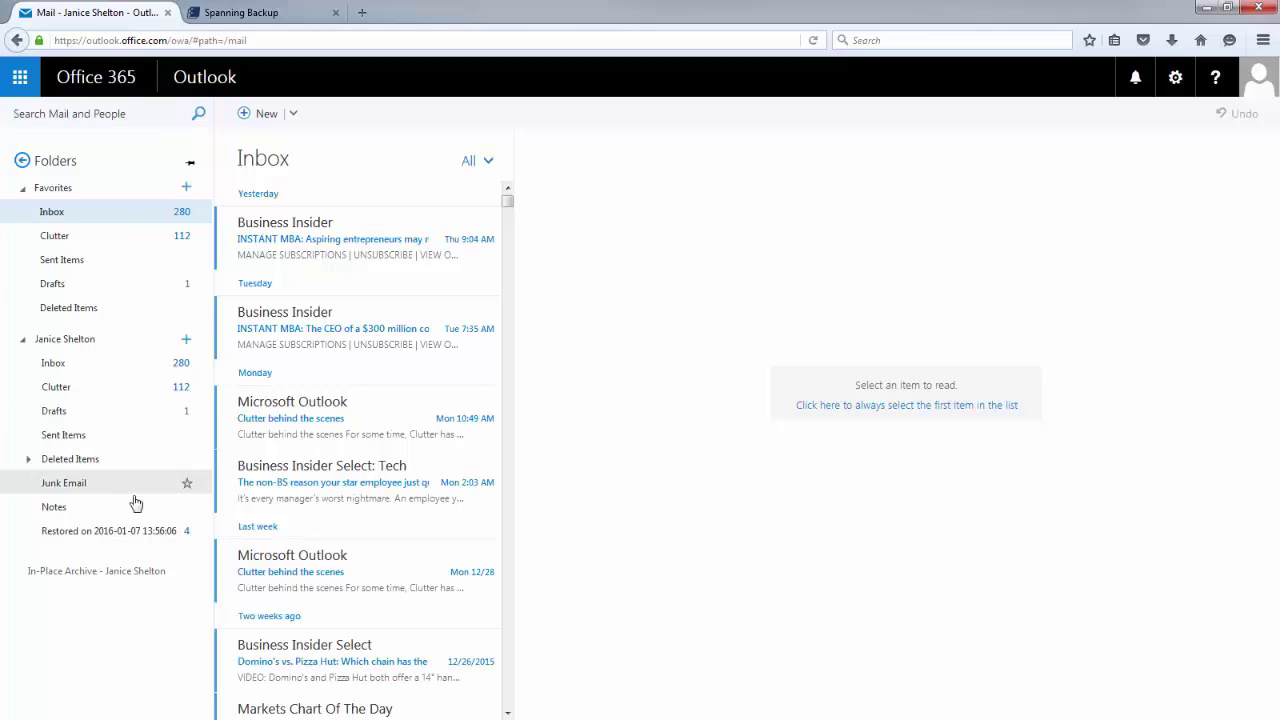
pyautogui.click(129, 531)
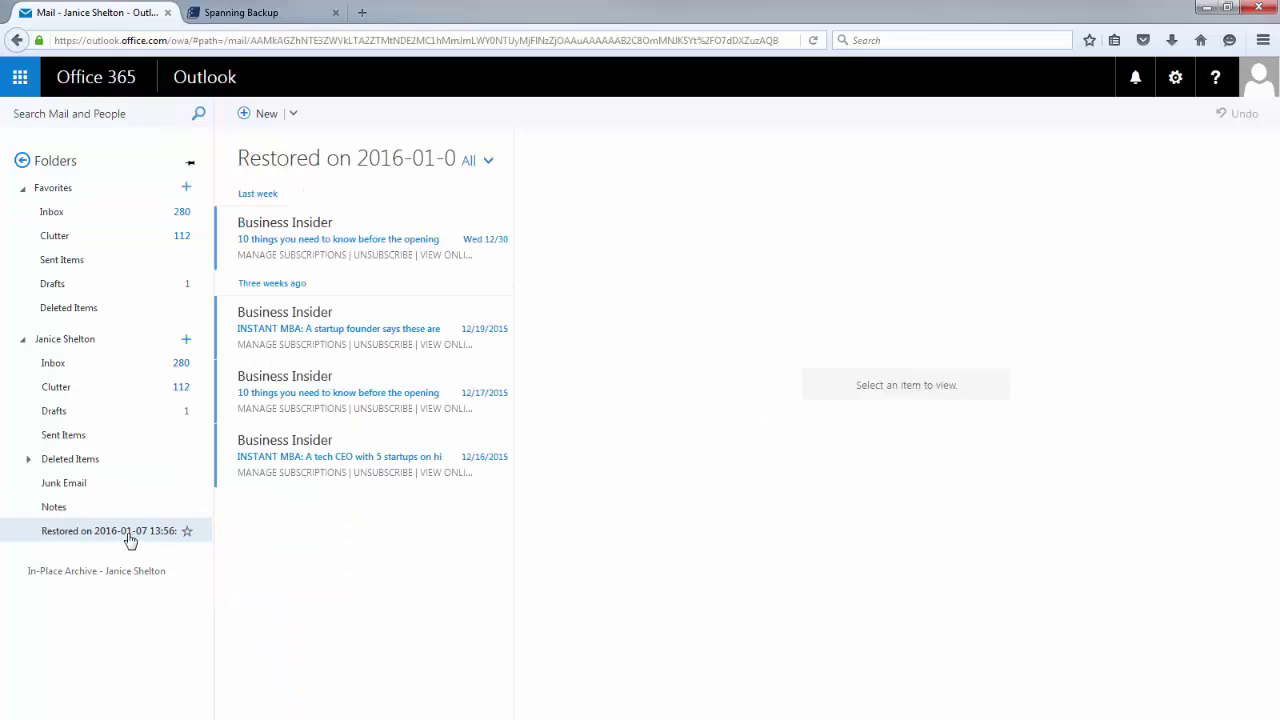
pyautogui.click(404, 400)
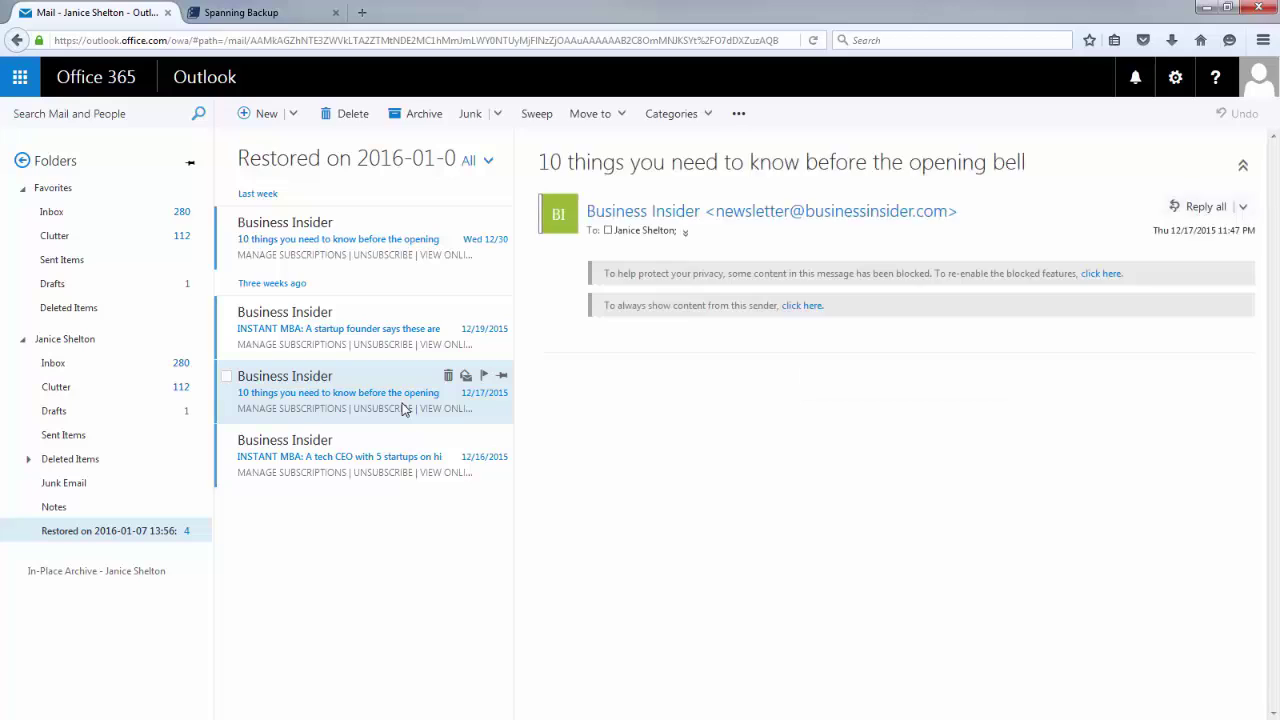